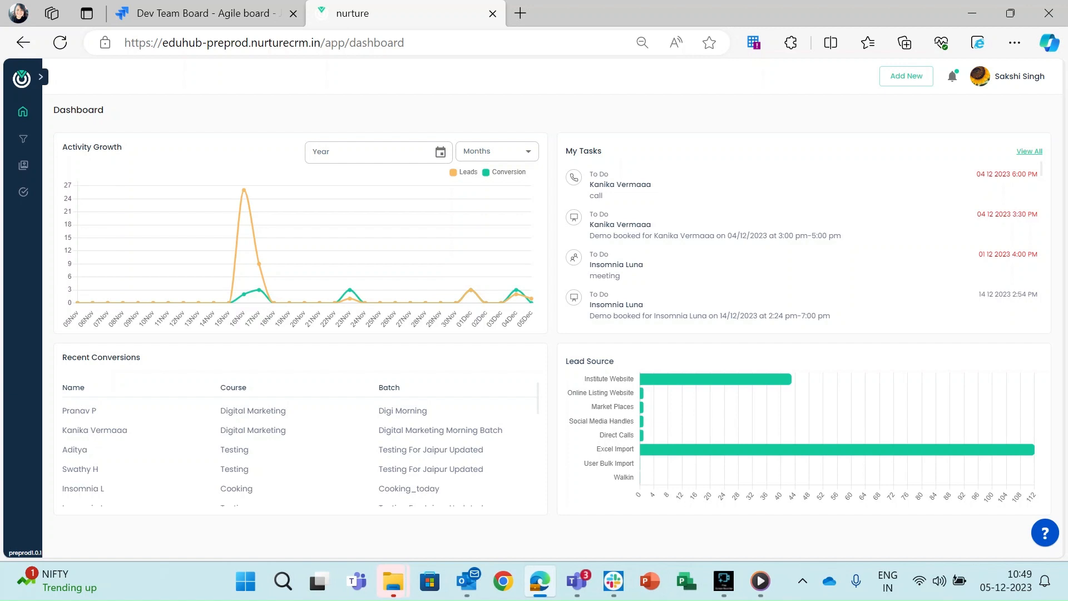
Check the account menu and recent conversions on the dashboard, then expand the side navigation.
left_click(996, 79)
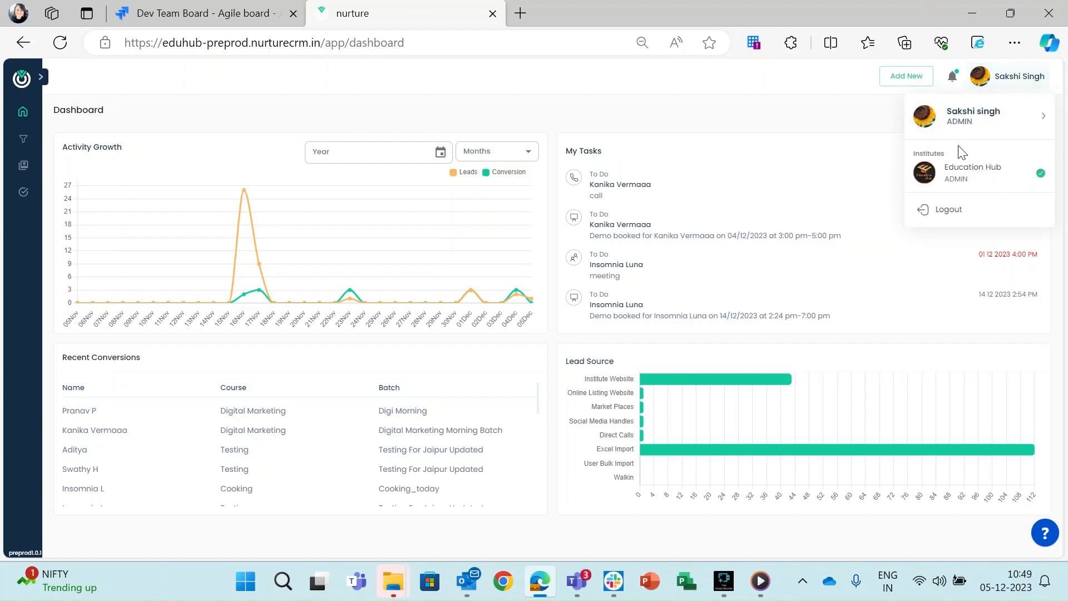
left_click(773, 96)
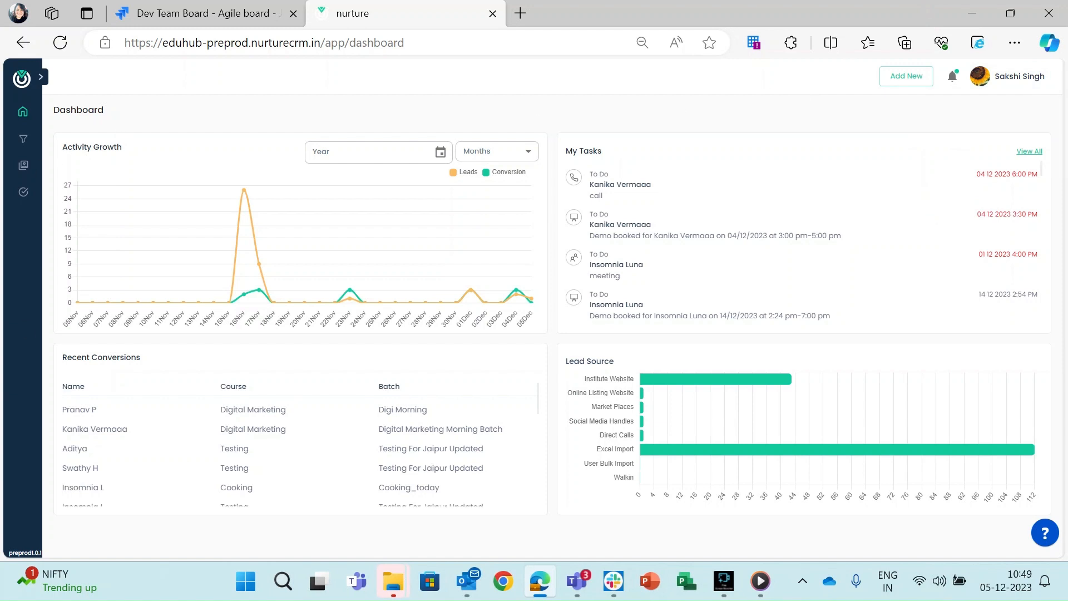
scroll(319, 446, "down", 1)
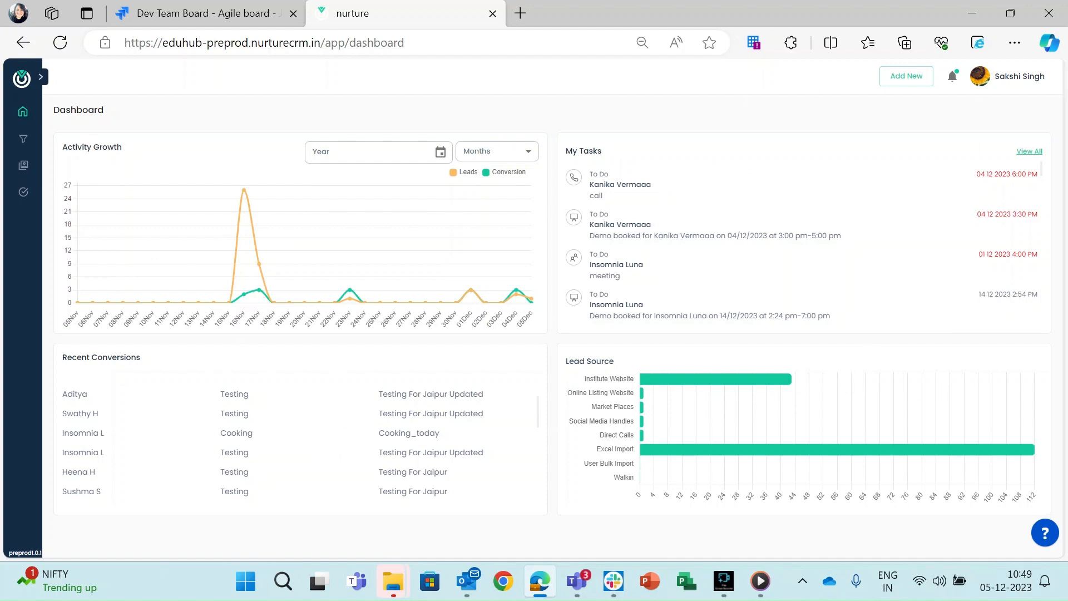
left_click(47, 79)
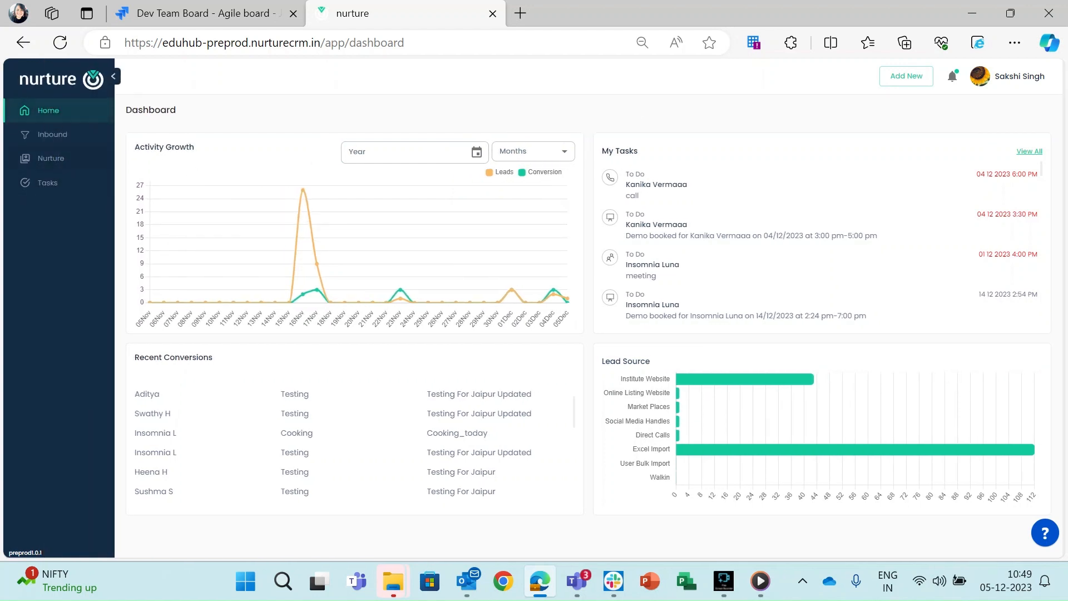
Go to the Nurture pipeline board and bring up its course list.
left_click(52, 158)
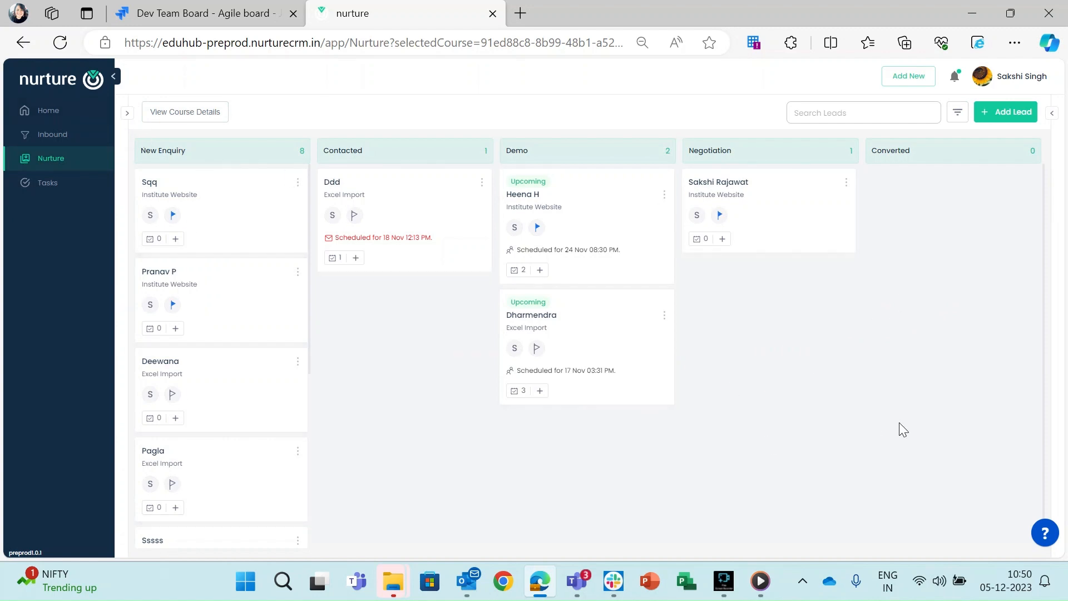
left_click(127, 112)
Start a new lead with first name 'Test' and last name 'New'.
left_click(993, 124)
left_click(891, 123)
type("T")
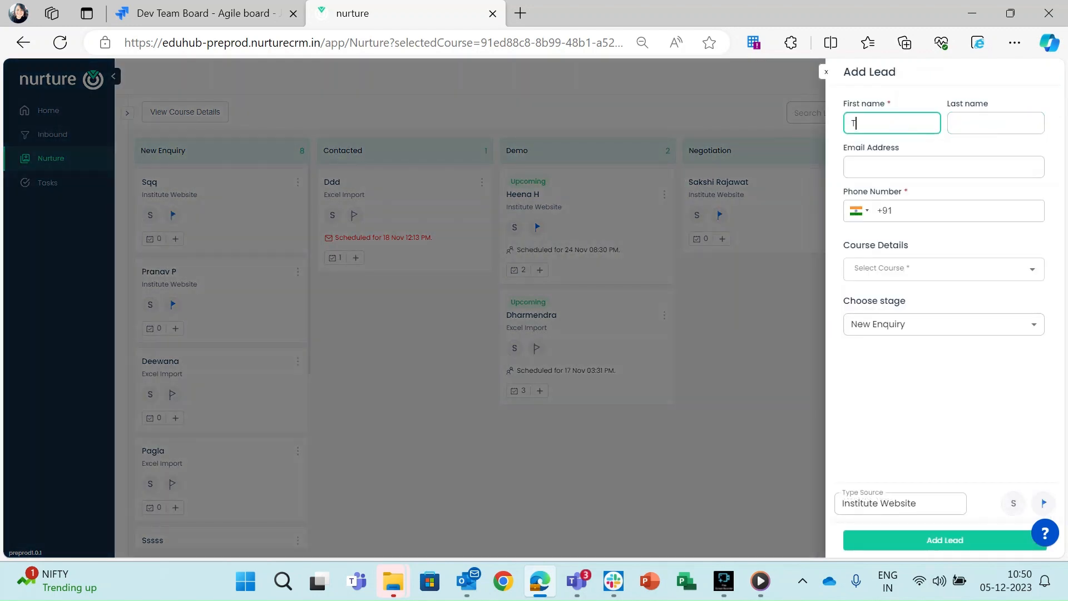
type("est")
key("Tab")
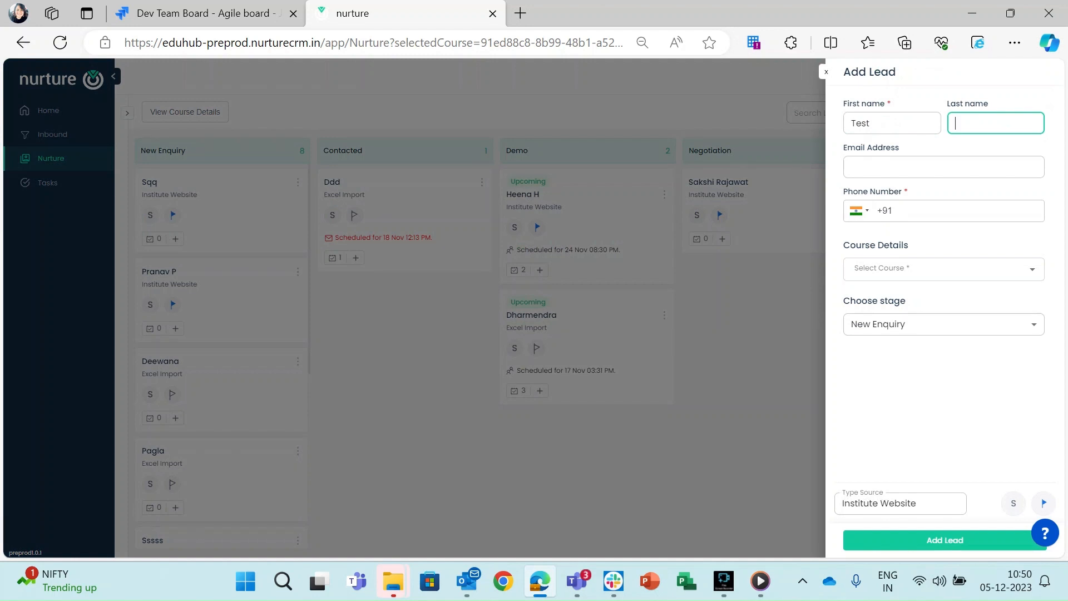
type("New")
Fill in the lead's e-mail address and phone number.
key("Tab")
type("test2")
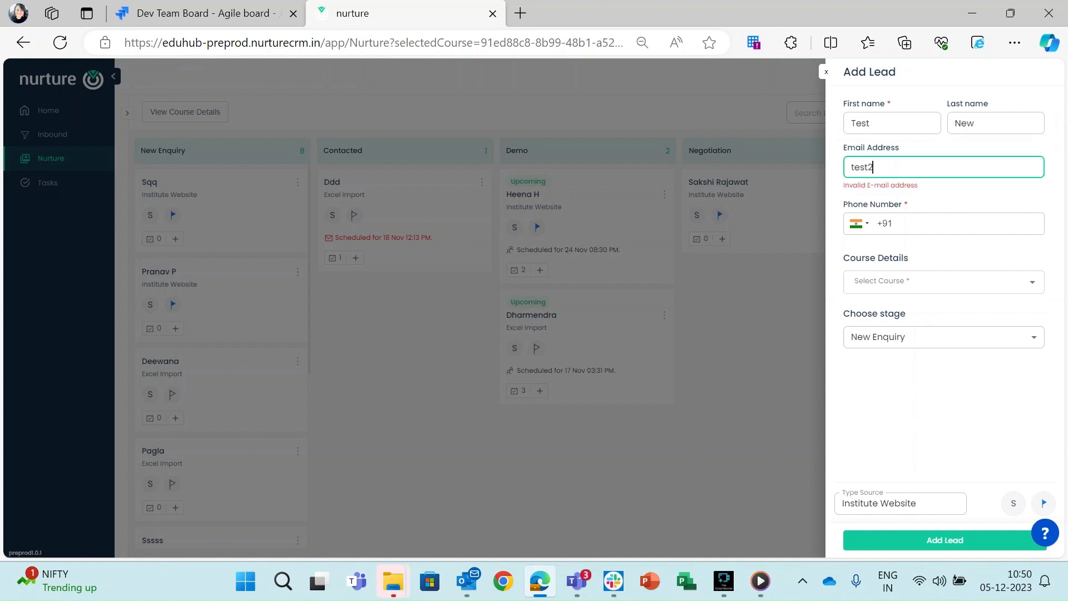
type("234@mailinator.com")
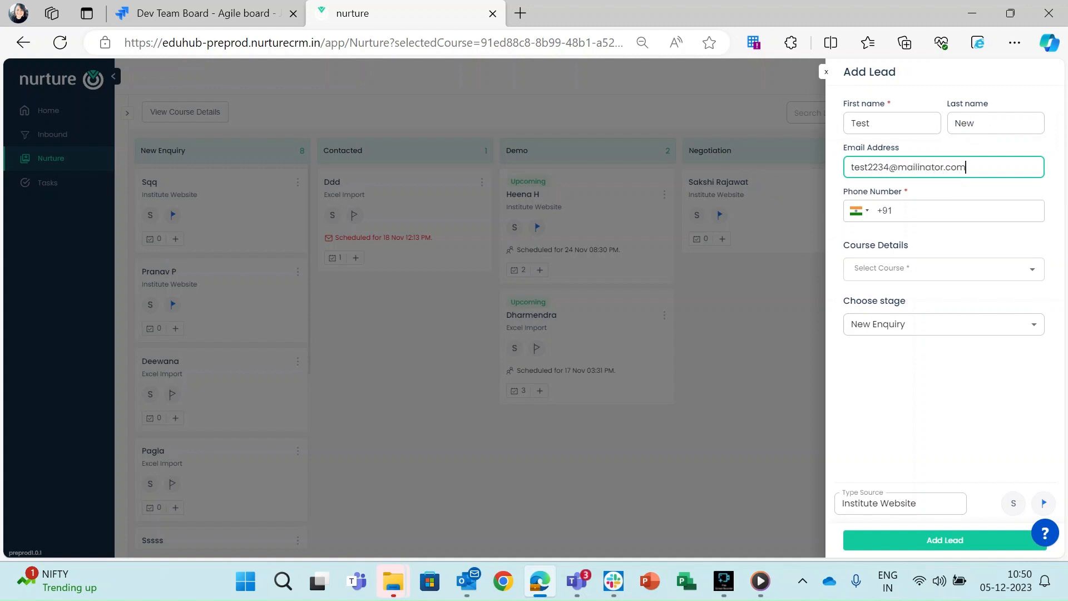
left_click(969, 206)
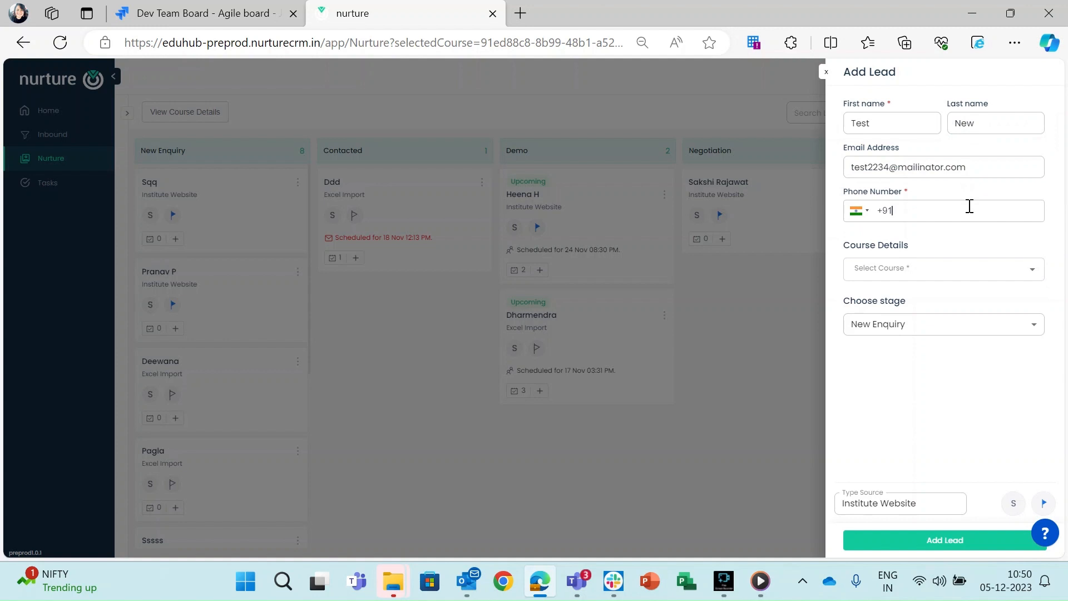
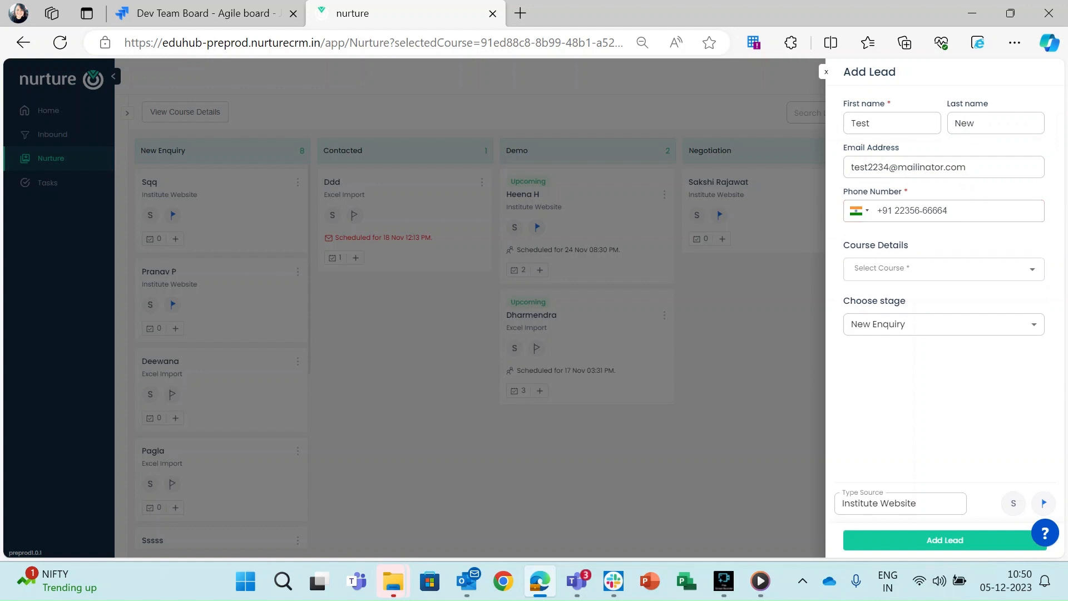
left_click(905, 270)
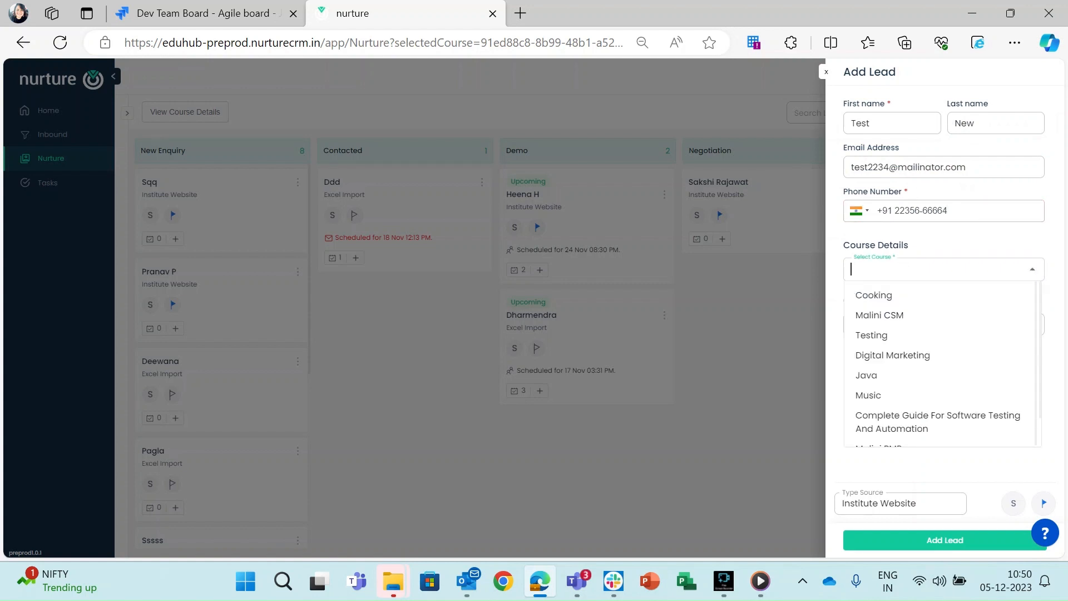
Choose course Malini CSM, branch Education Hub Branch and batch CSM Malini Batch.
left_click(937, 316)
left_click(930, 321)
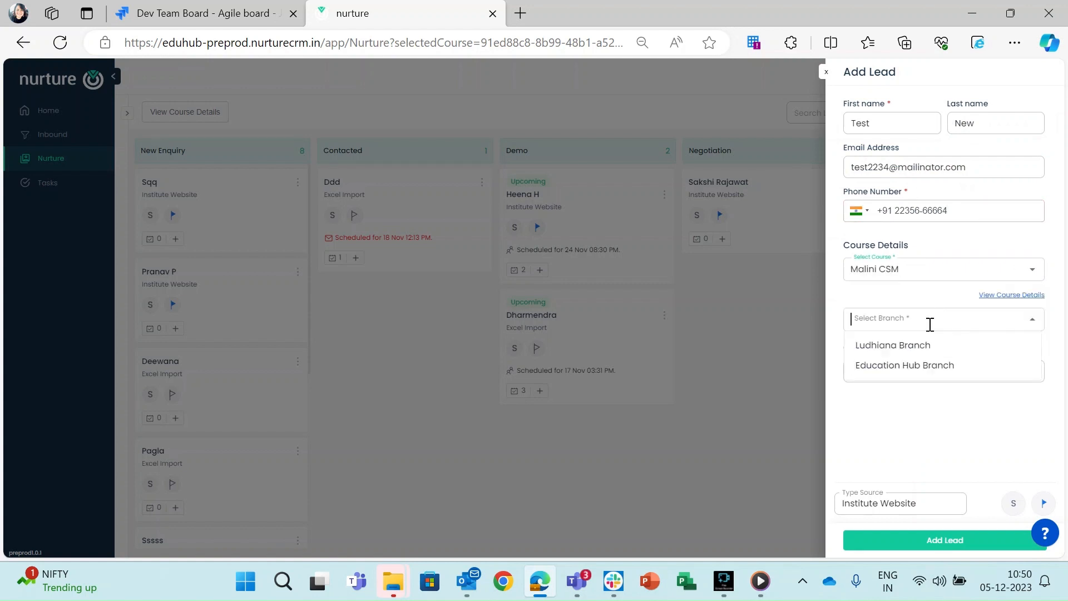
left_click(933, 366)
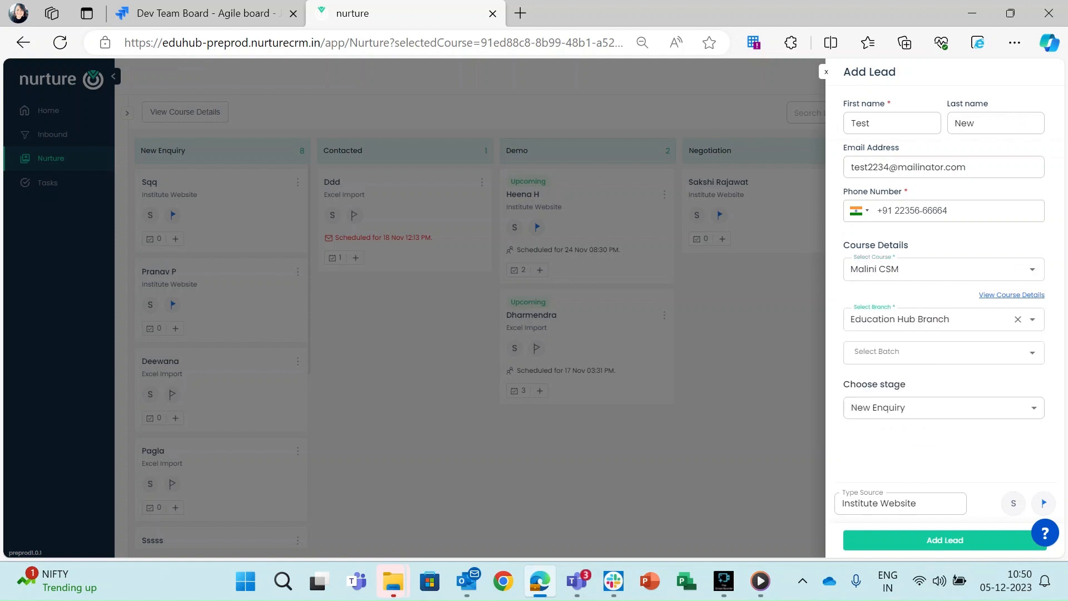
left_click(899, 352)
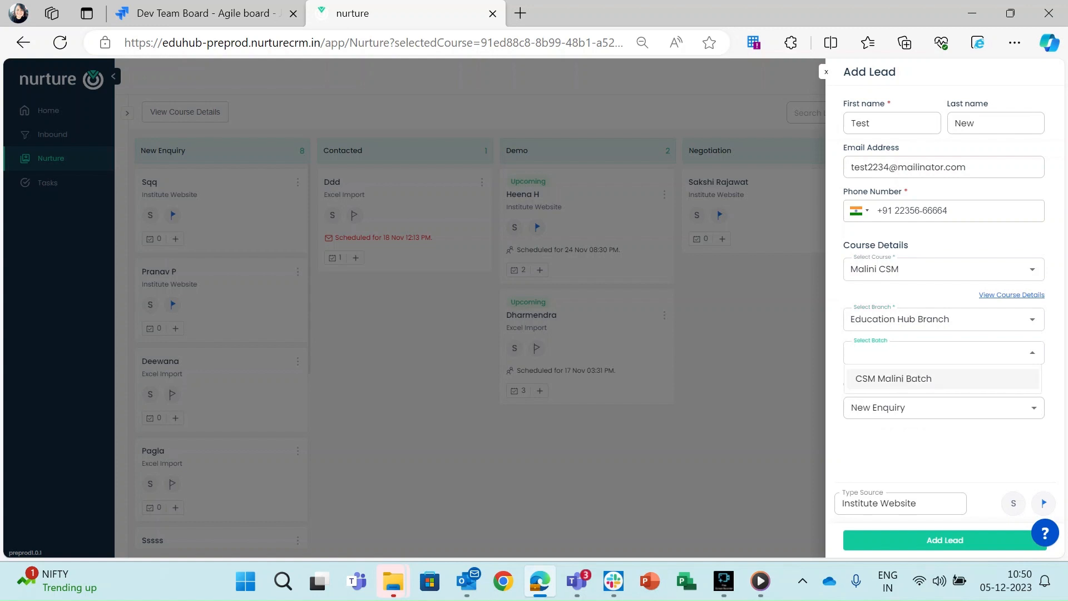
left_click(903, 378)
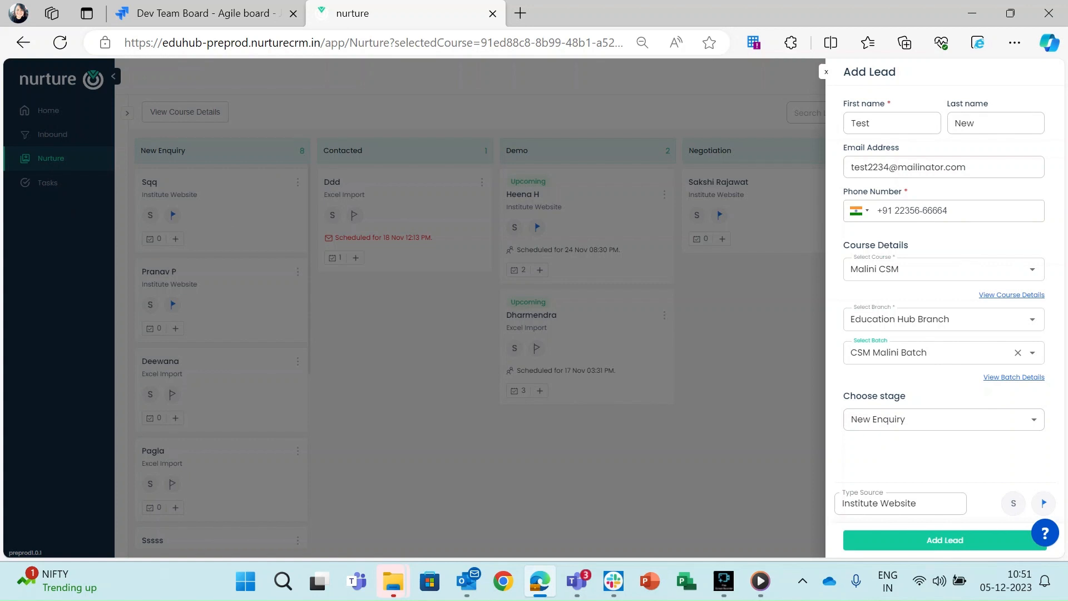
Keep stage New Enquiry, source Institute Website and the assignee unchanged.
left_click(987, 423)
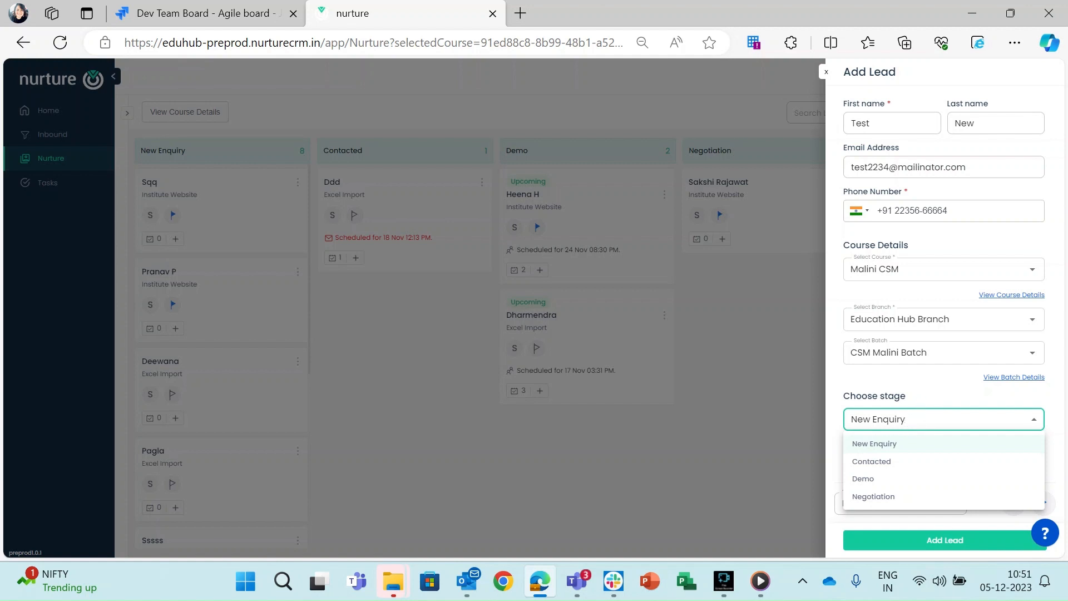
left_click(926, 384)
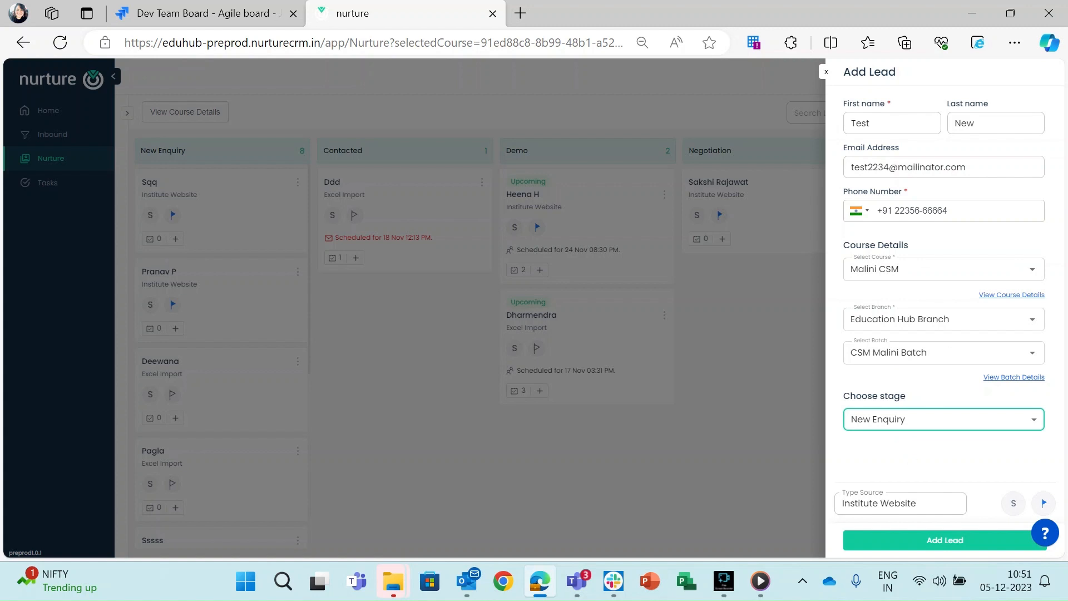
left_click(905, 504)
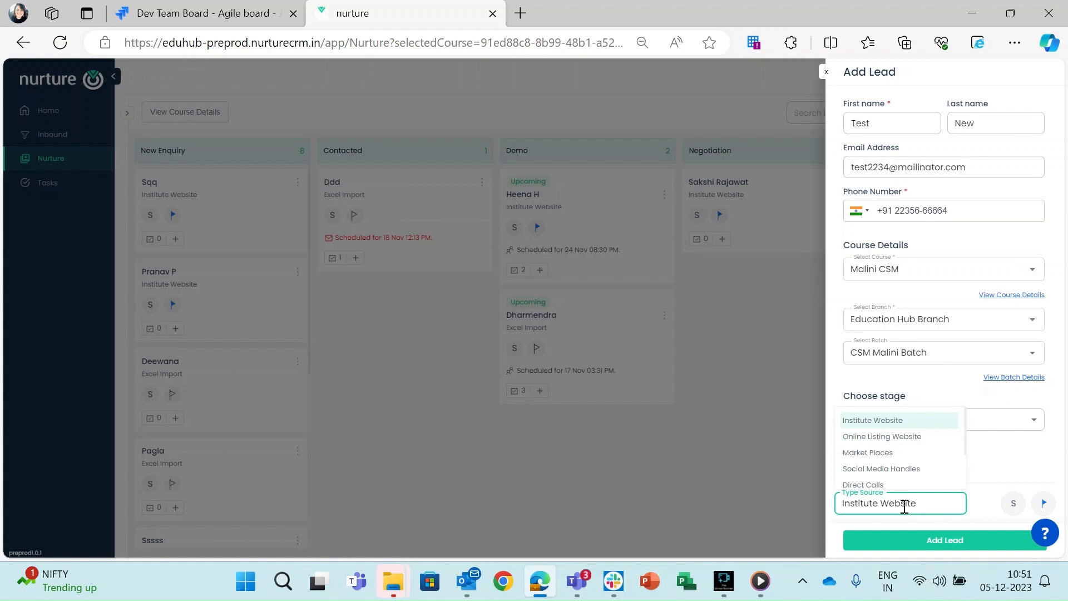
left_click(1046, 473)
left_click(1014, 503)
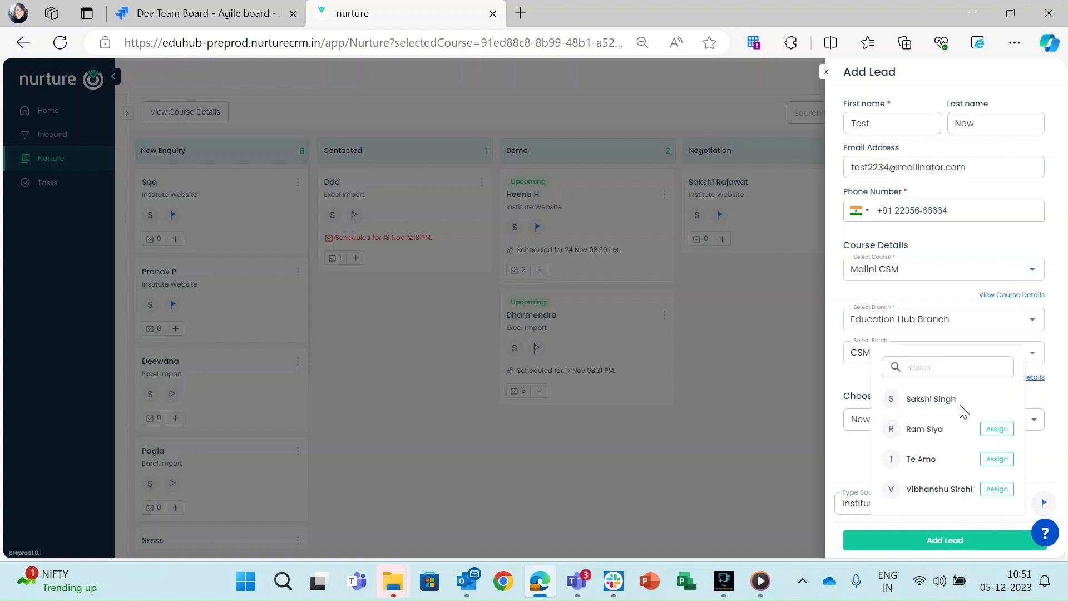
left_click(874, 303)
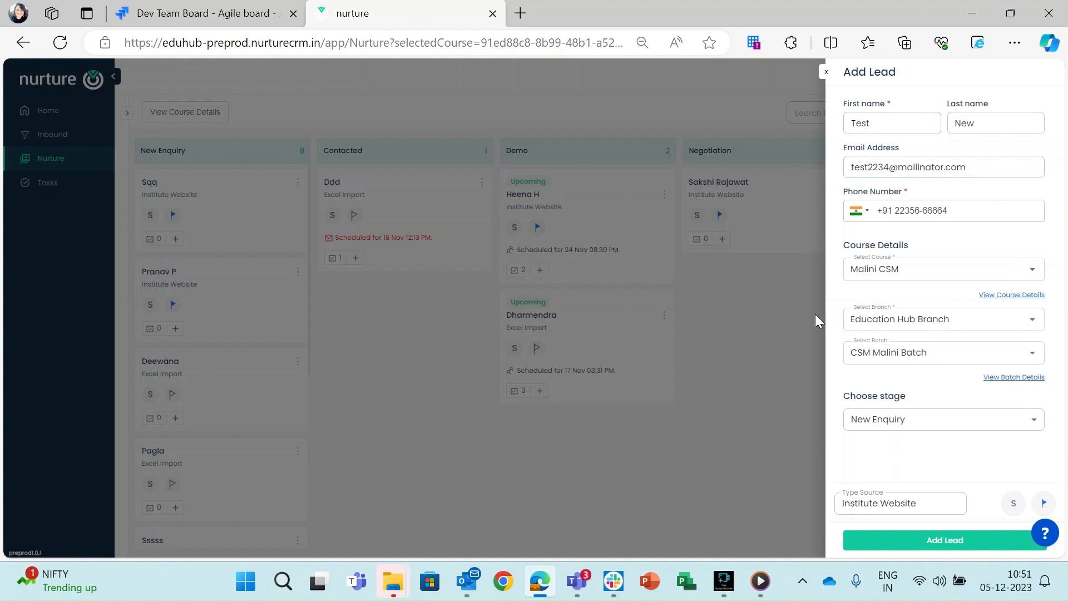
Set the lead's priority flag to Urgent and create the lead.
left_click(1044, 503)
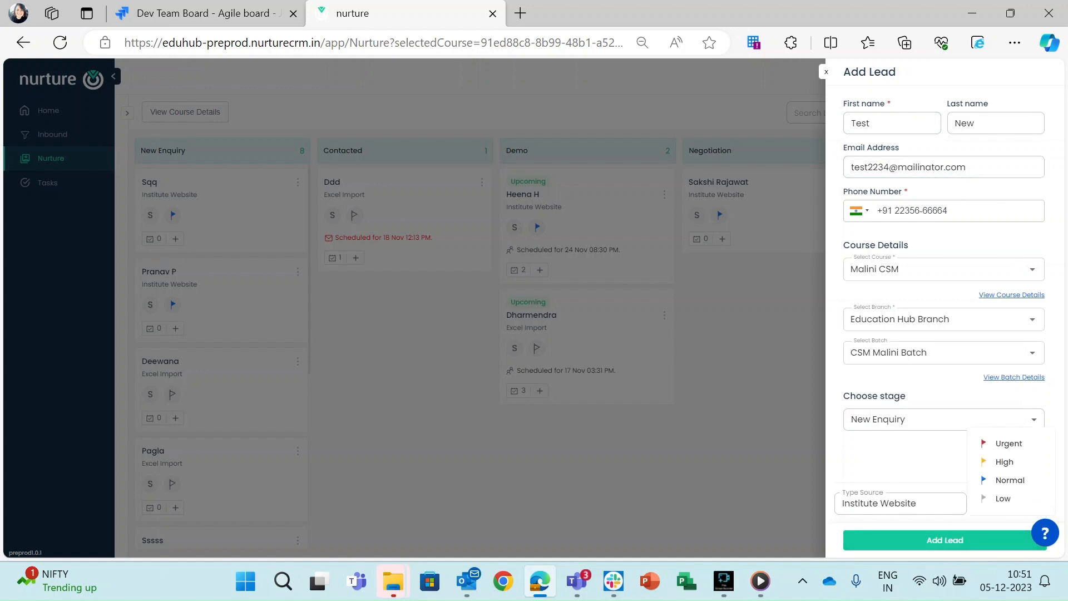
left_click(1007, 443)
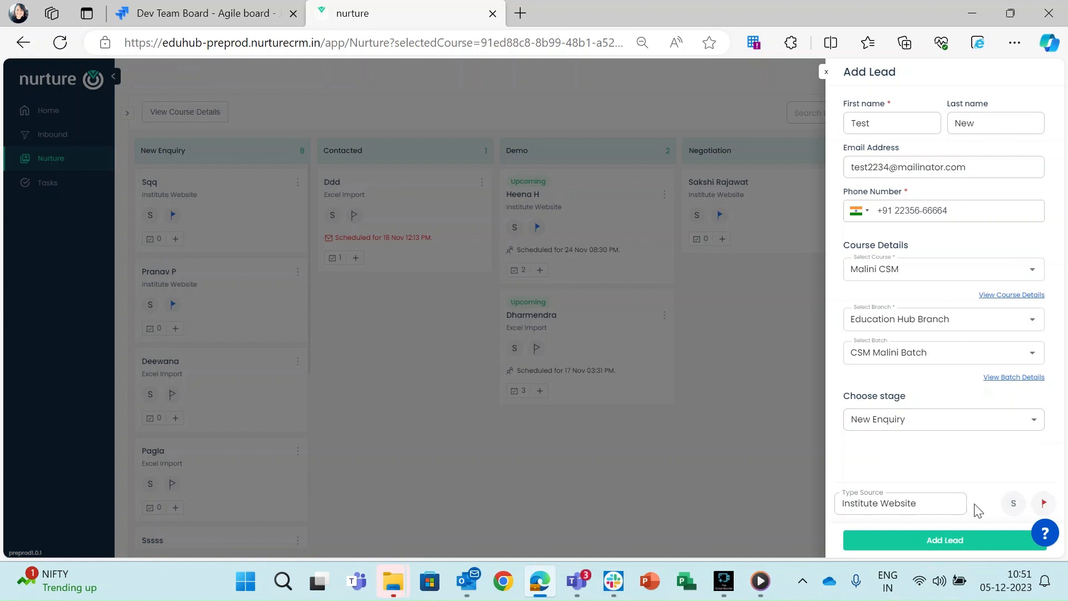
left_click(937, 542)
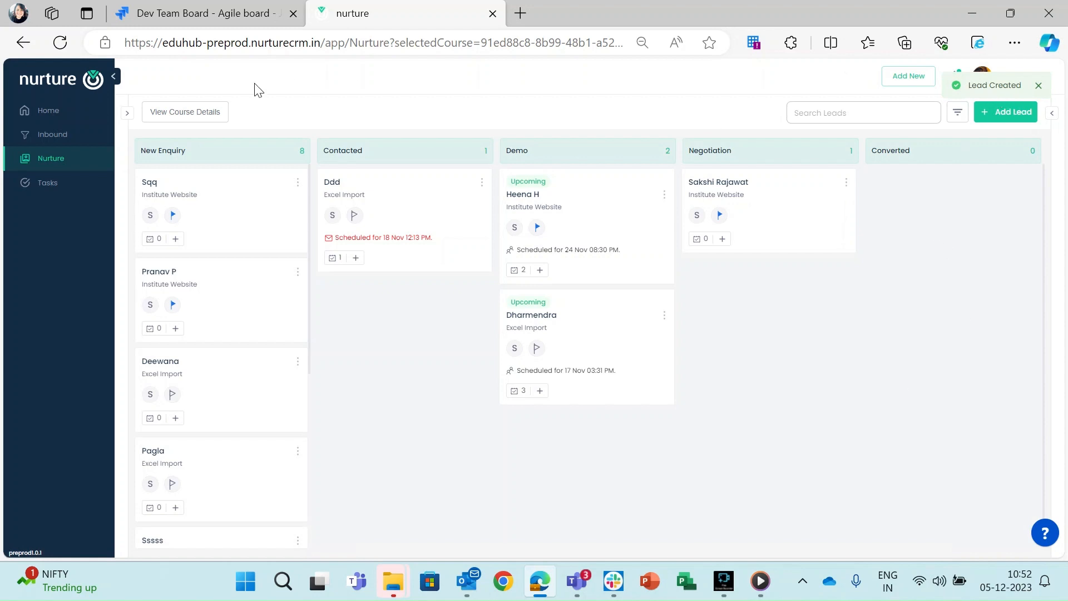
Switch the Nurture board to the Malini CSM course.
mouse_move(122, 222)
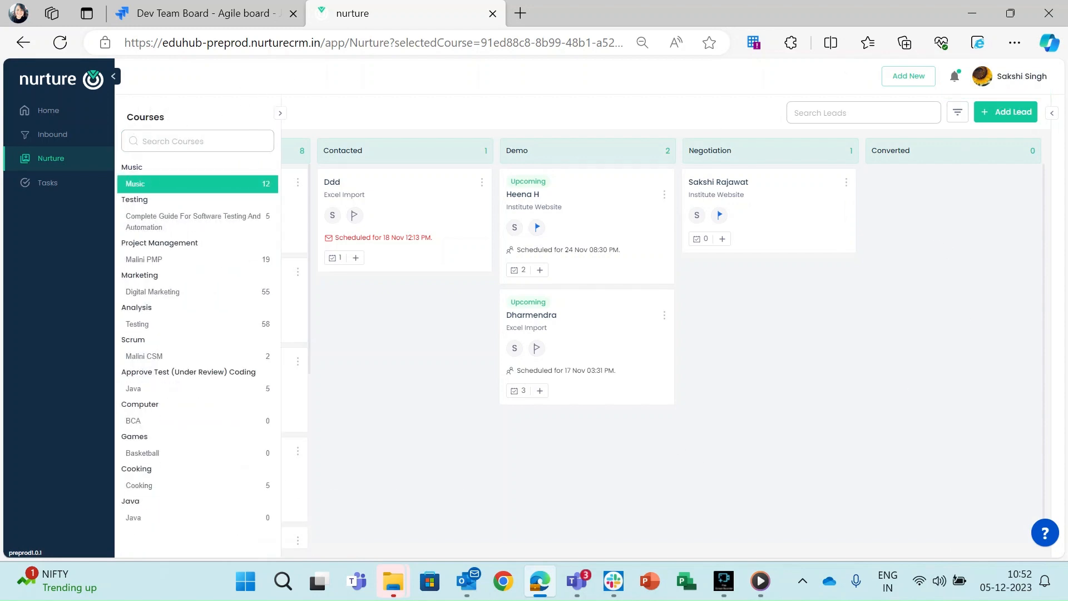
left_click(161, 359)
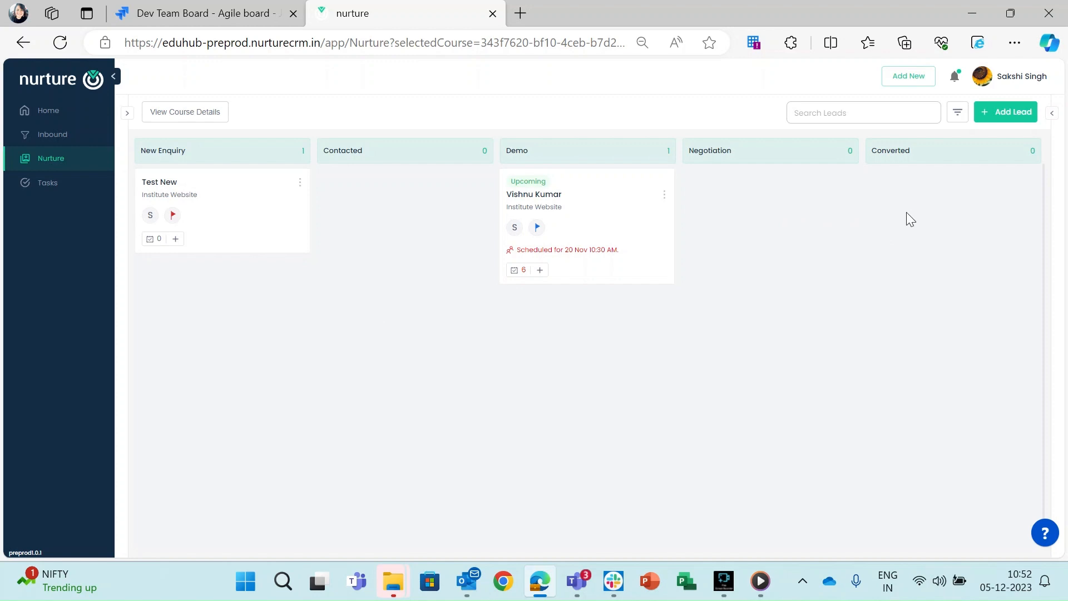
Open Test New's details and bring up its Edit Details form.
left_click(159, 182)
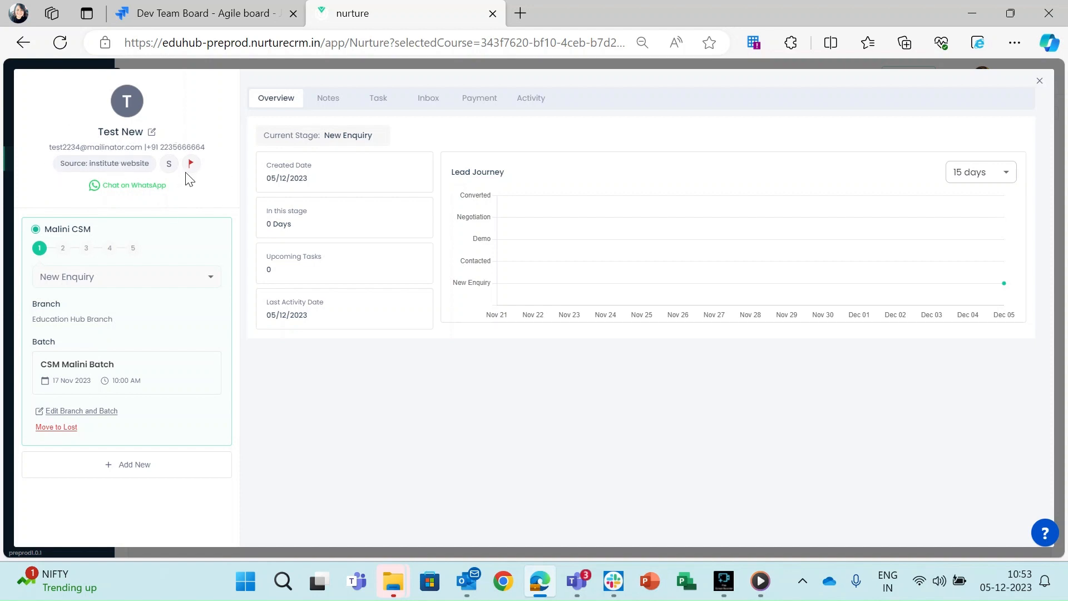
left_click(152, 132)
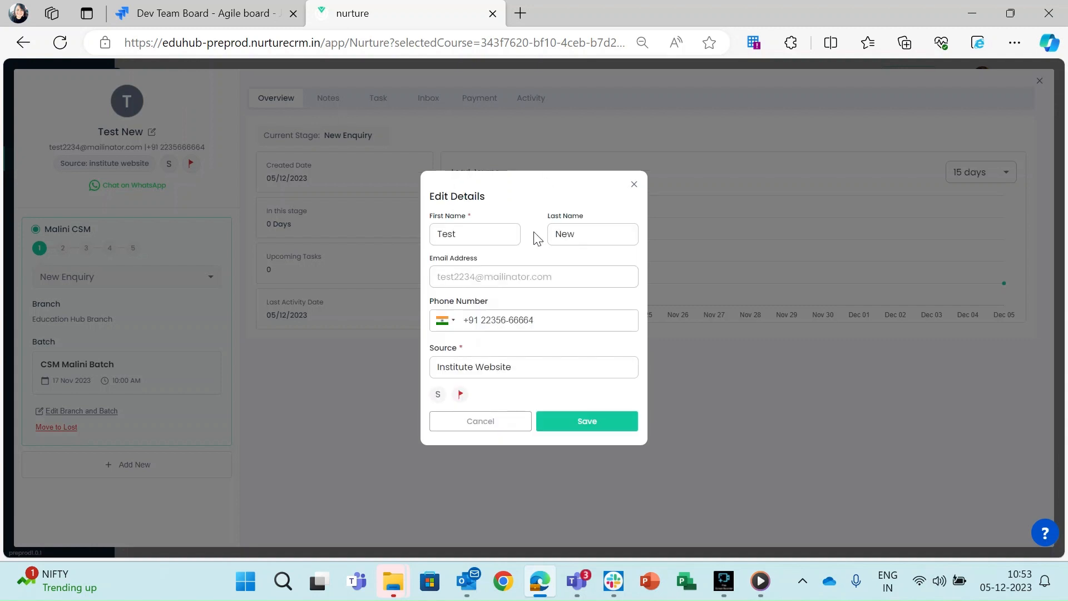
Look over the Last Name and Email fields, then close Edit Details without saving.
left_click(589, 231)
left_click(459, 275)
left_click(634, 184)
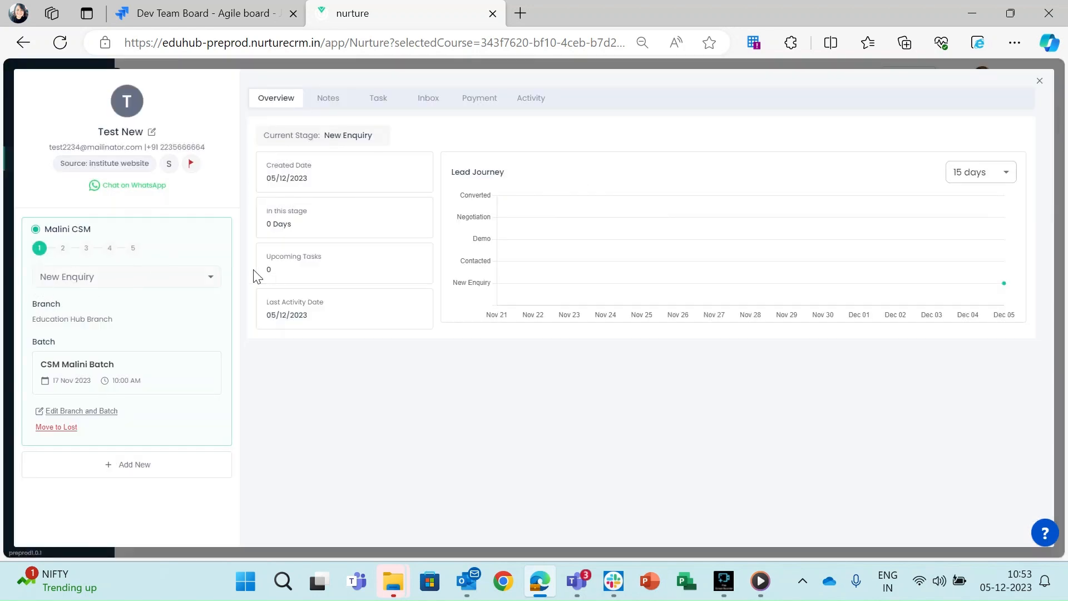
left_click(212, 279)
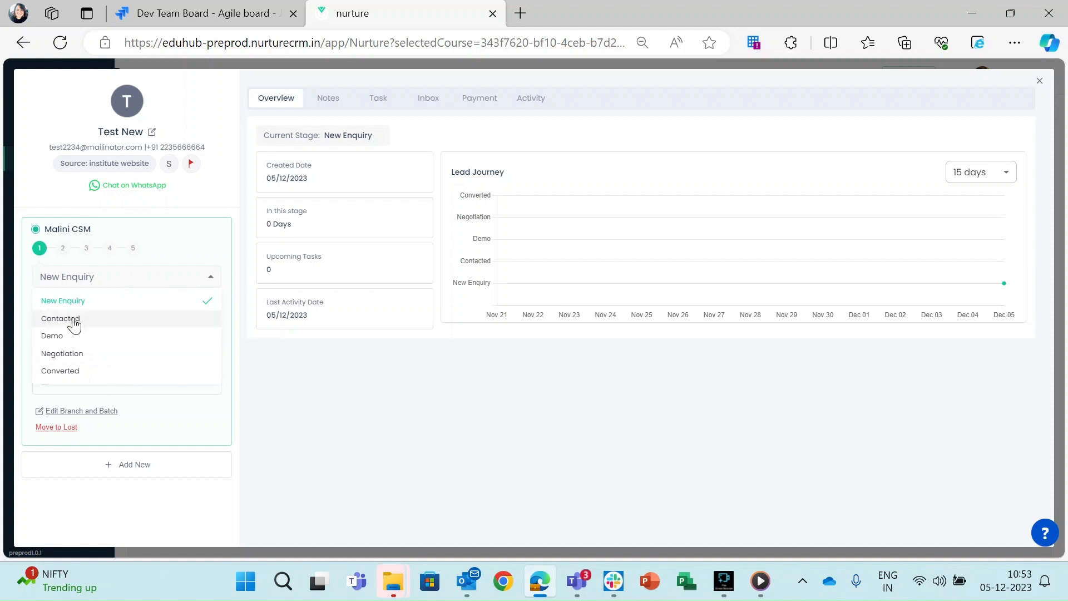
left_click(285, 385)
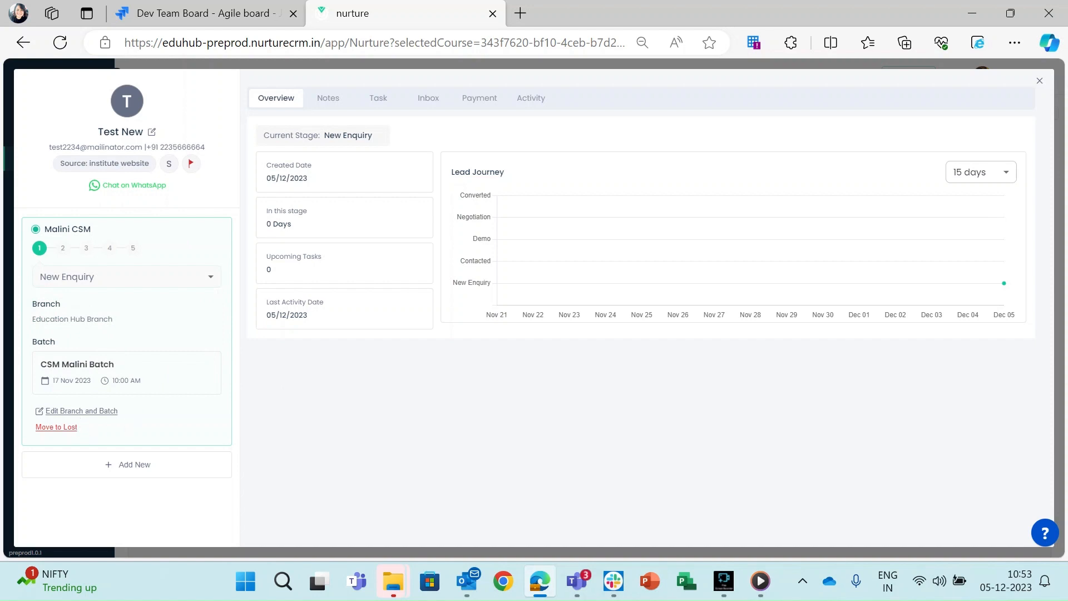
left_click(78, 412)
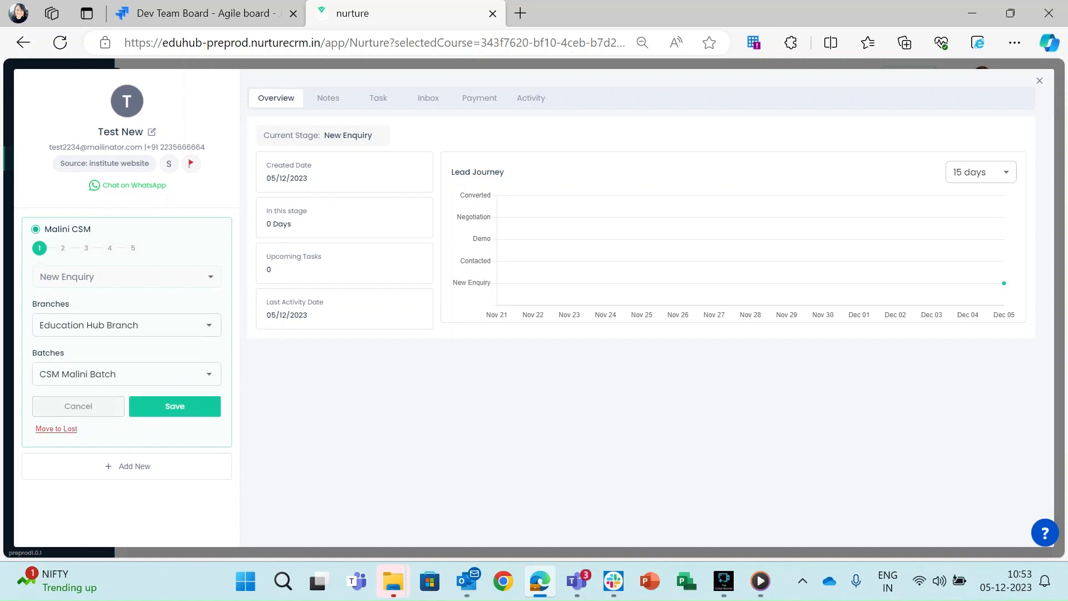
left_click(209, 325)
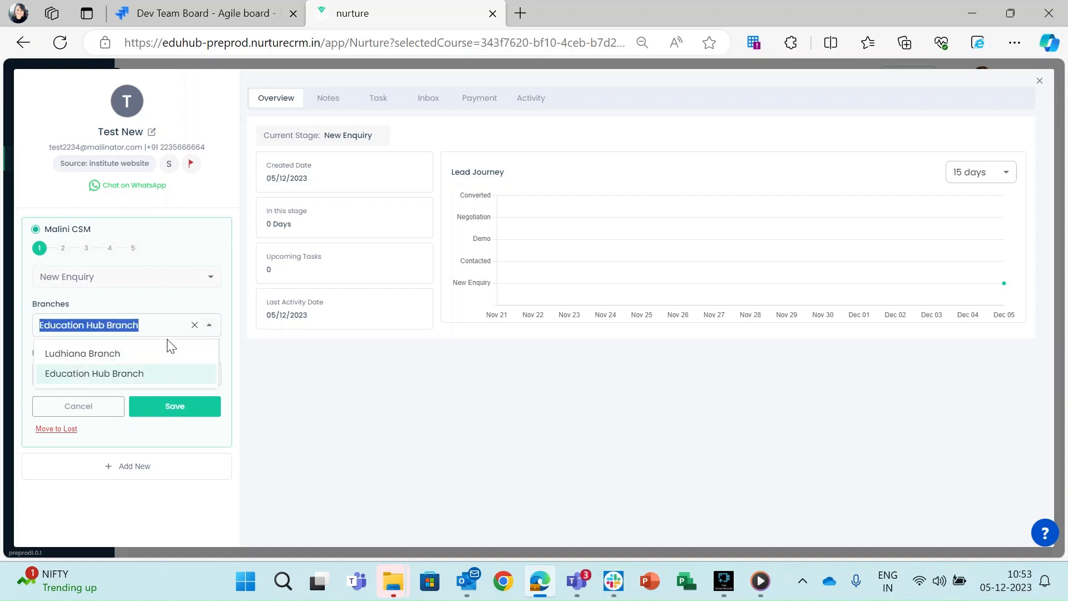
left_click(82, 353)
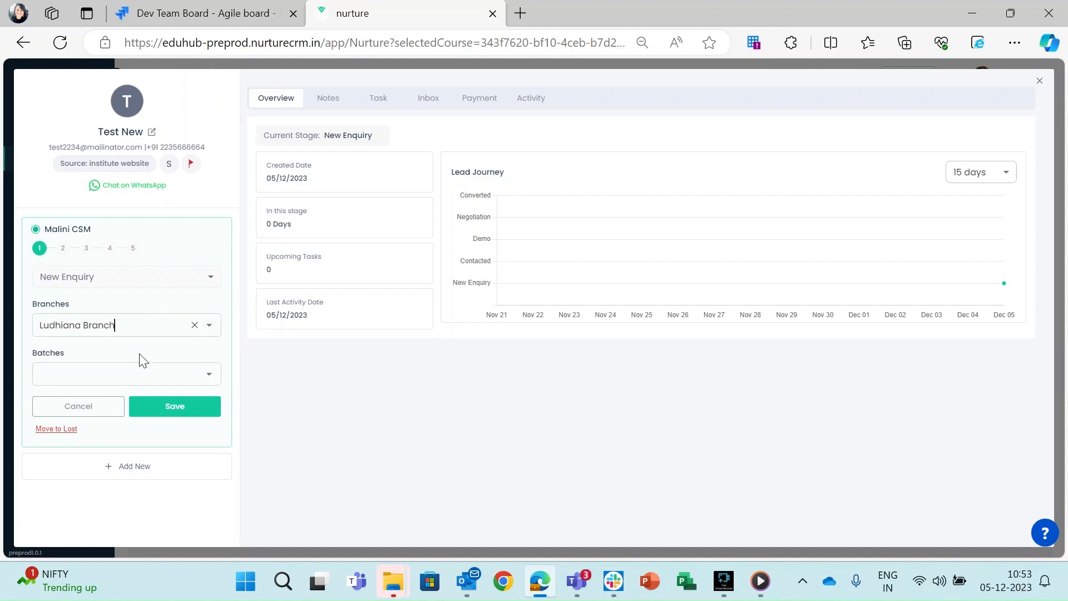
left_click(207, 374)
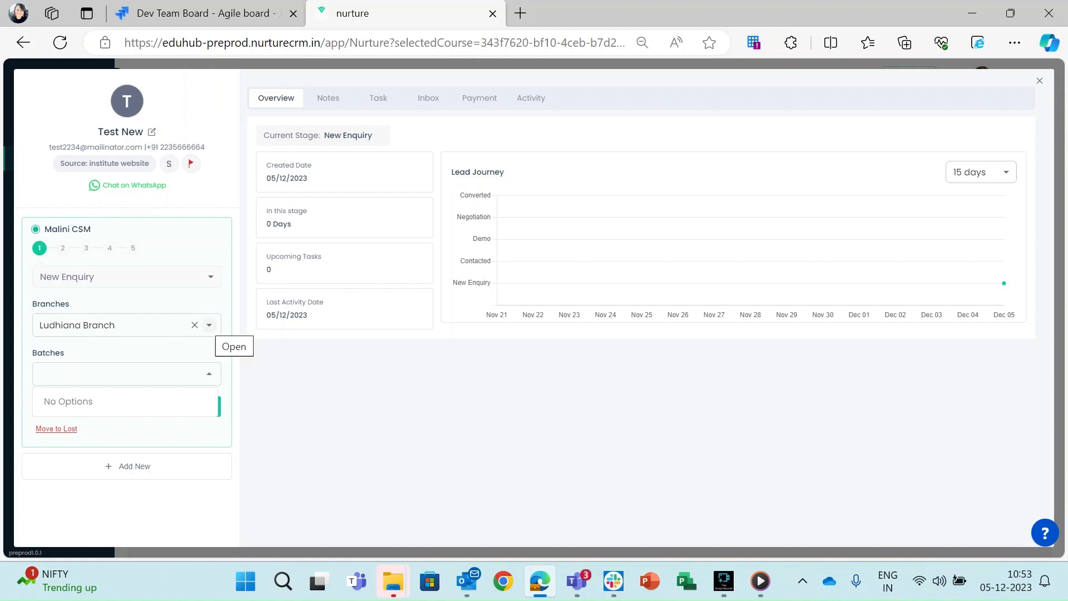
left_click(209, 325)
left_click(105, 372)
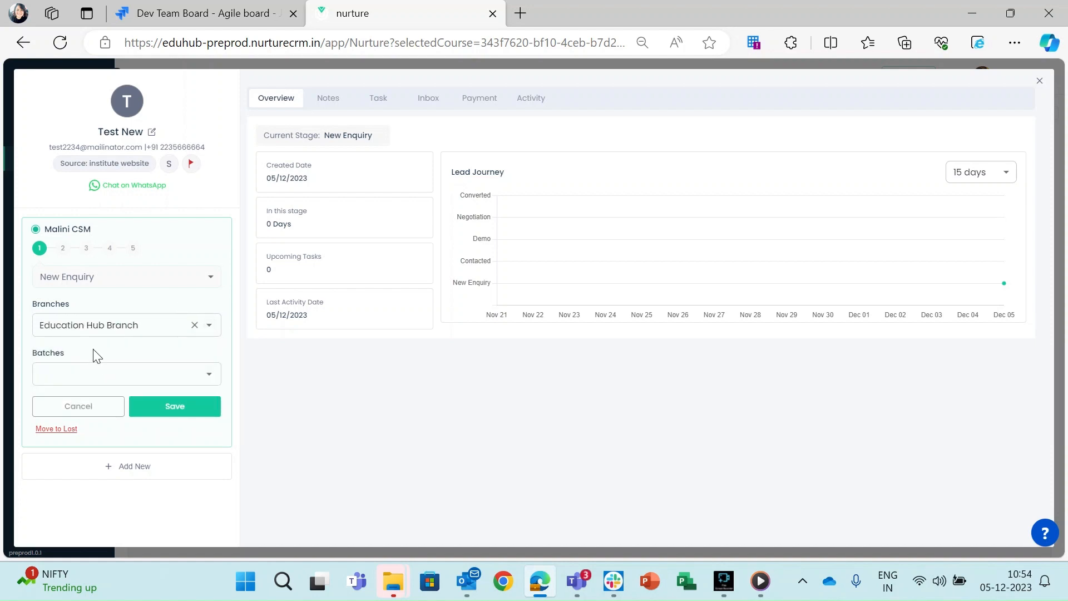
left_click(210, 374)
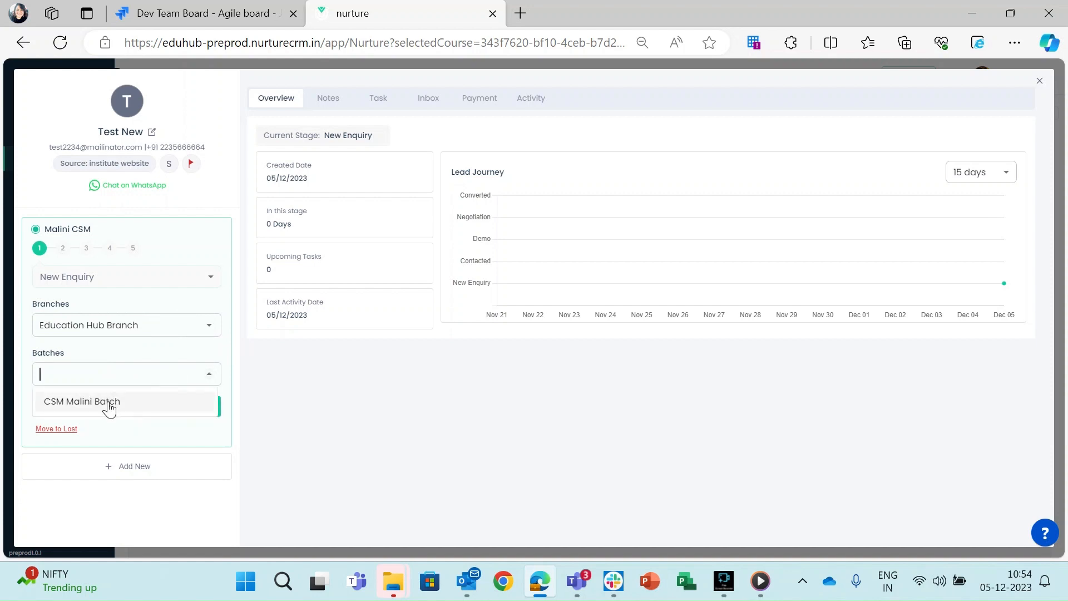
left_click(108, 405)
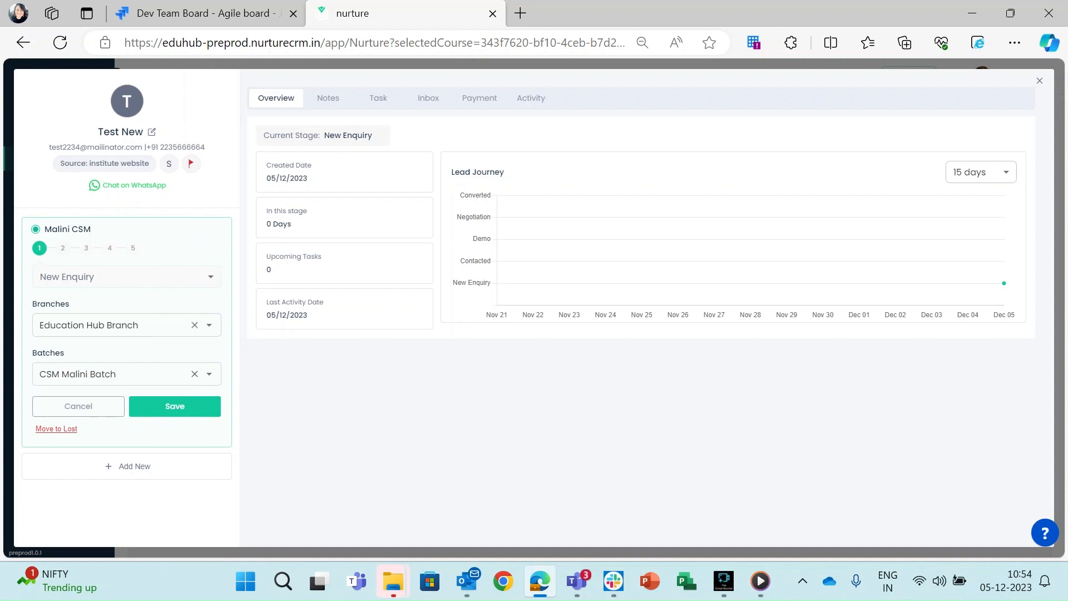
left_click(172, 406)
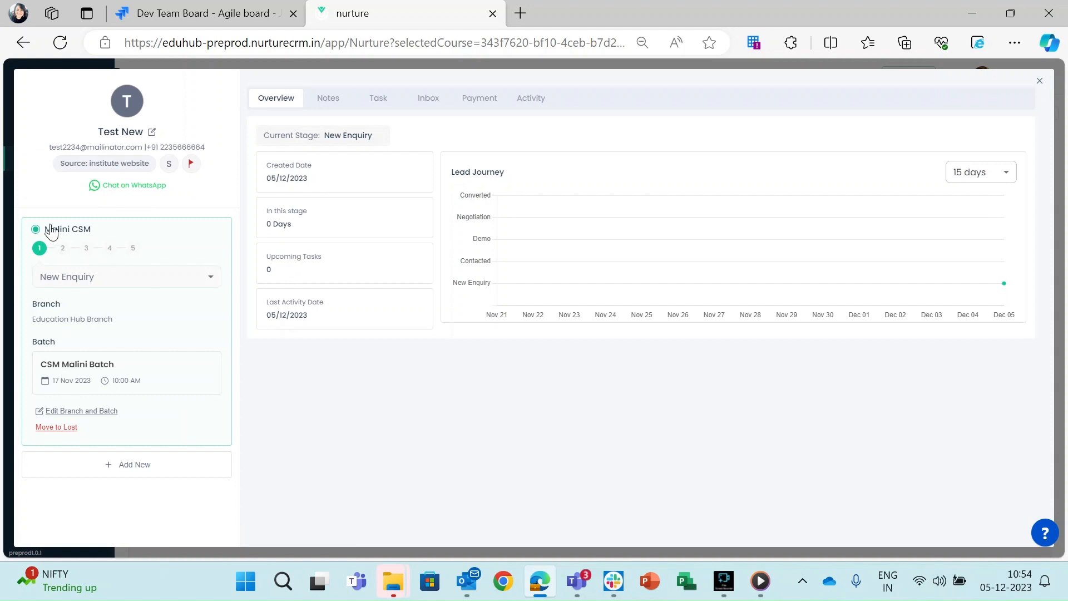
Add course Music at Ludhiana Branch with batch Music-Recurring to Test New and save.
left_click(107, 467)
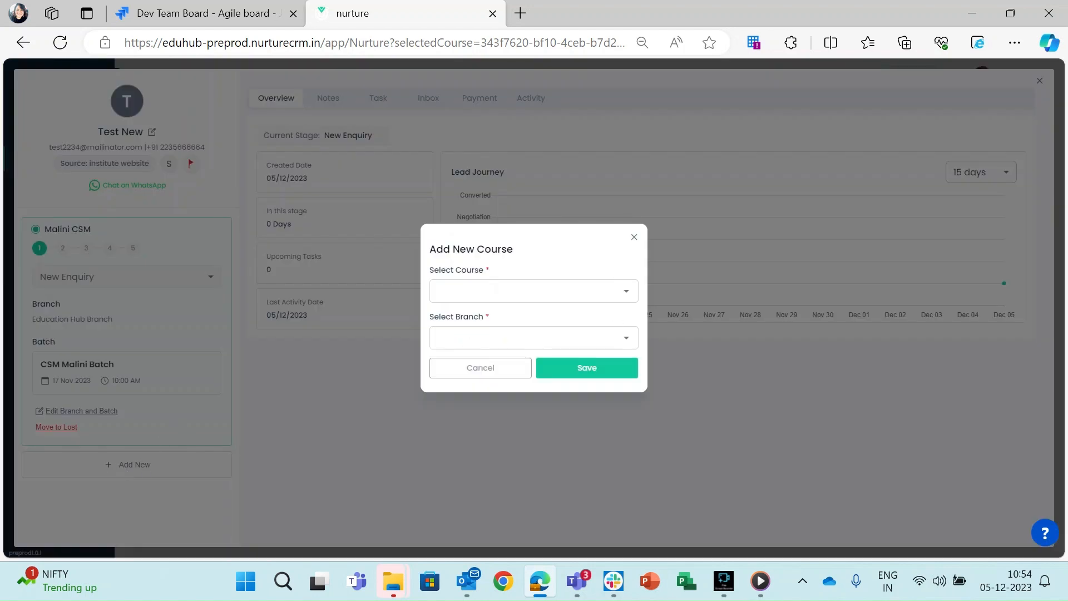
left_click(627, 292)
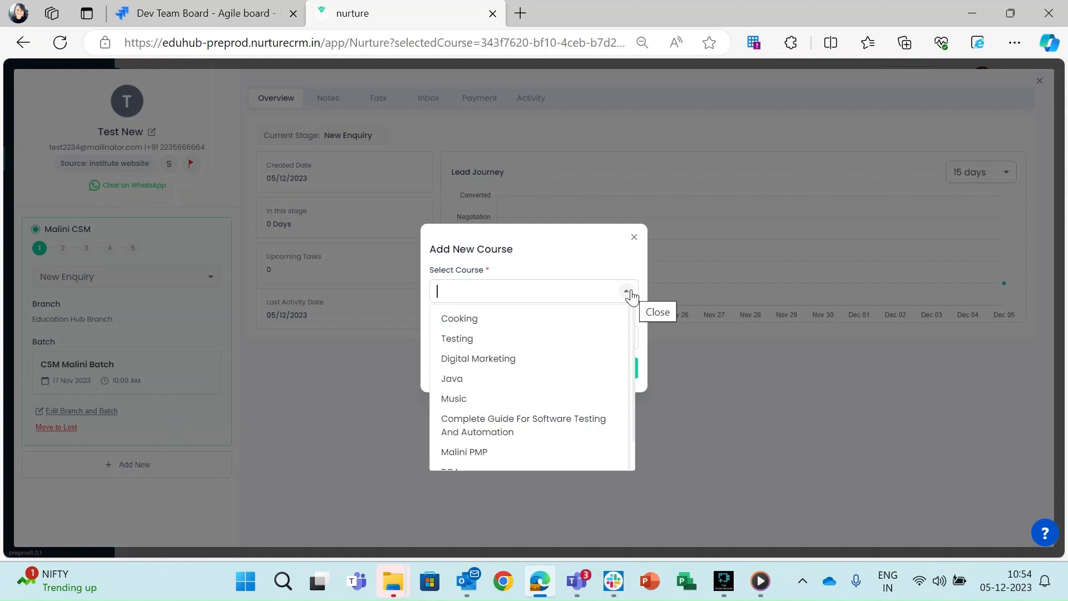
left_click(457, 399)
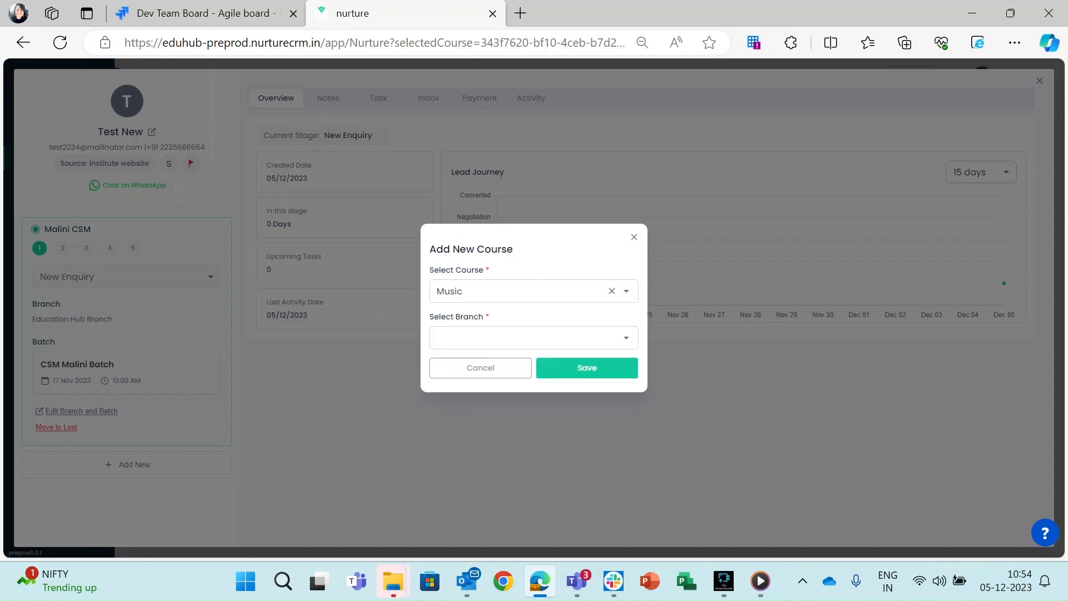
left_click(623, 337)
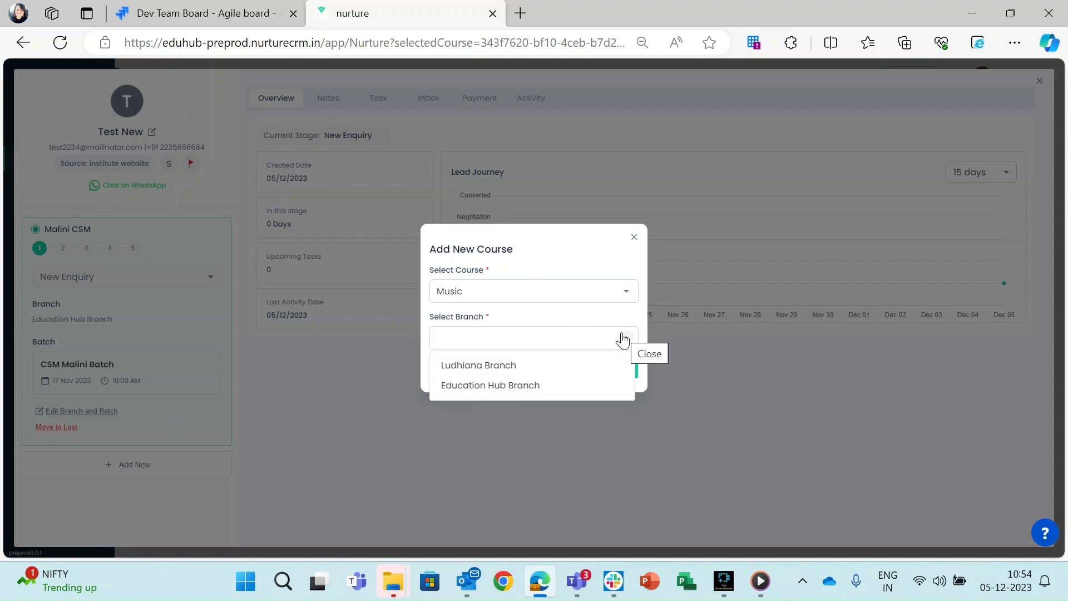
left_click(493, 367)
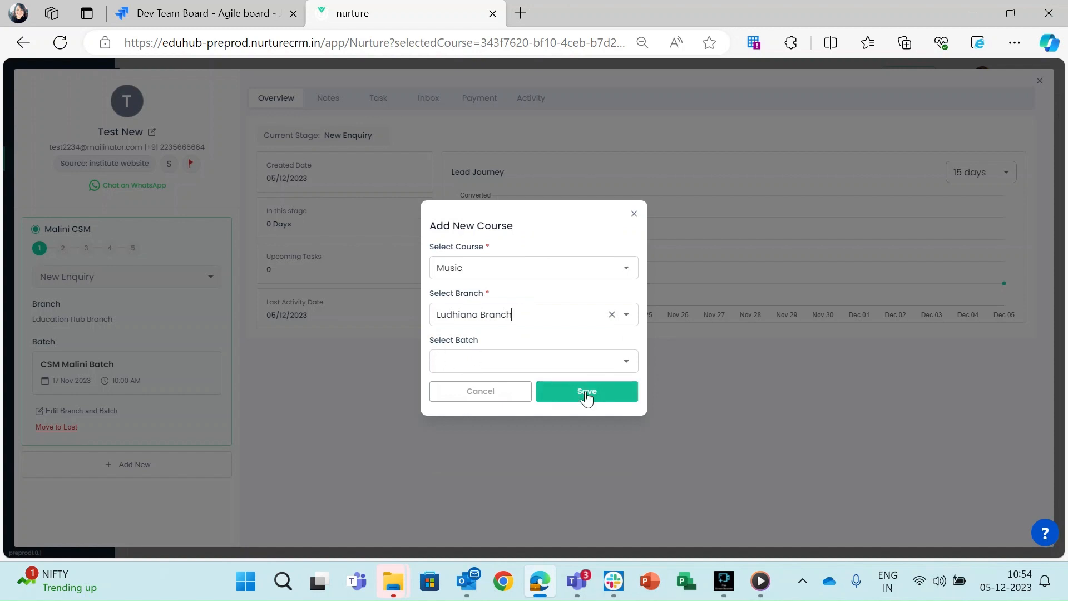
left_click(627, 367)
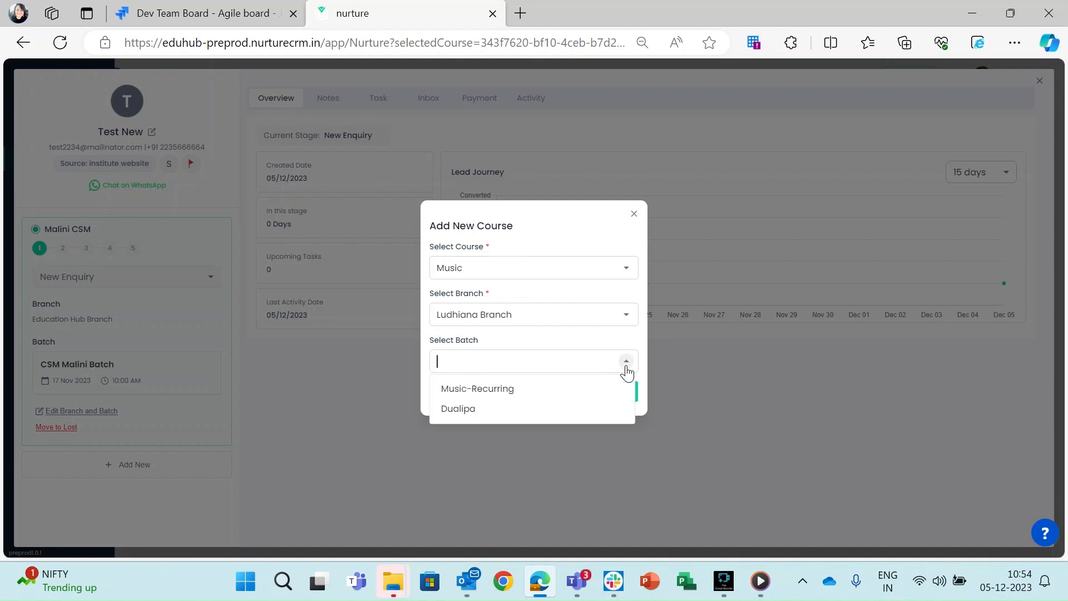
left_click(528, 388)
left_click(591, 397)
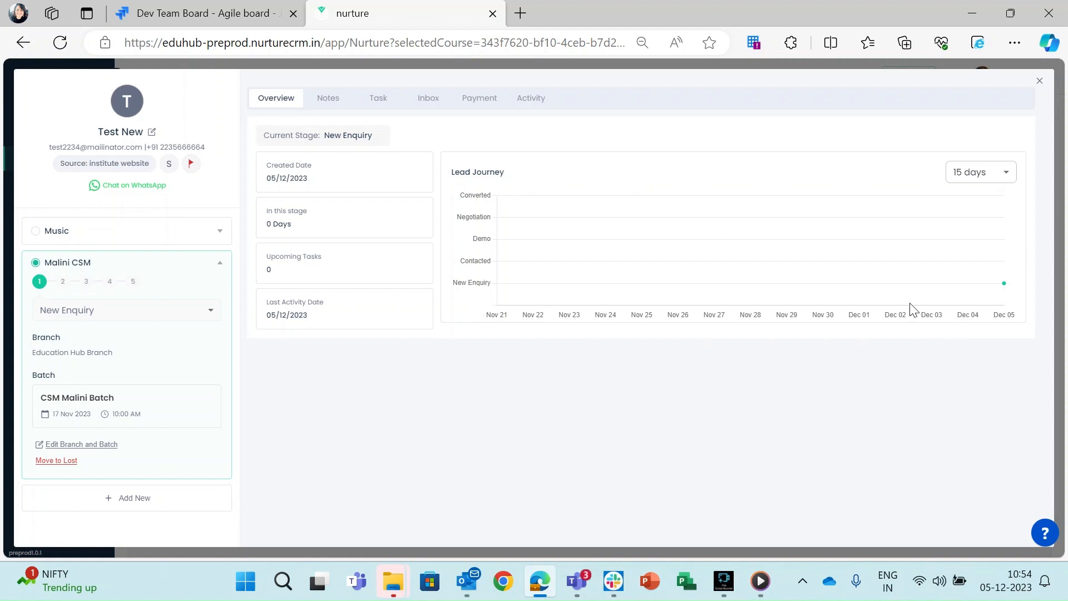
Change the Malini CSM course's stage to Contacted and confirm the move.
mouse_move(1004, 283)
left_click(211, 310)
left_click(78, 354)
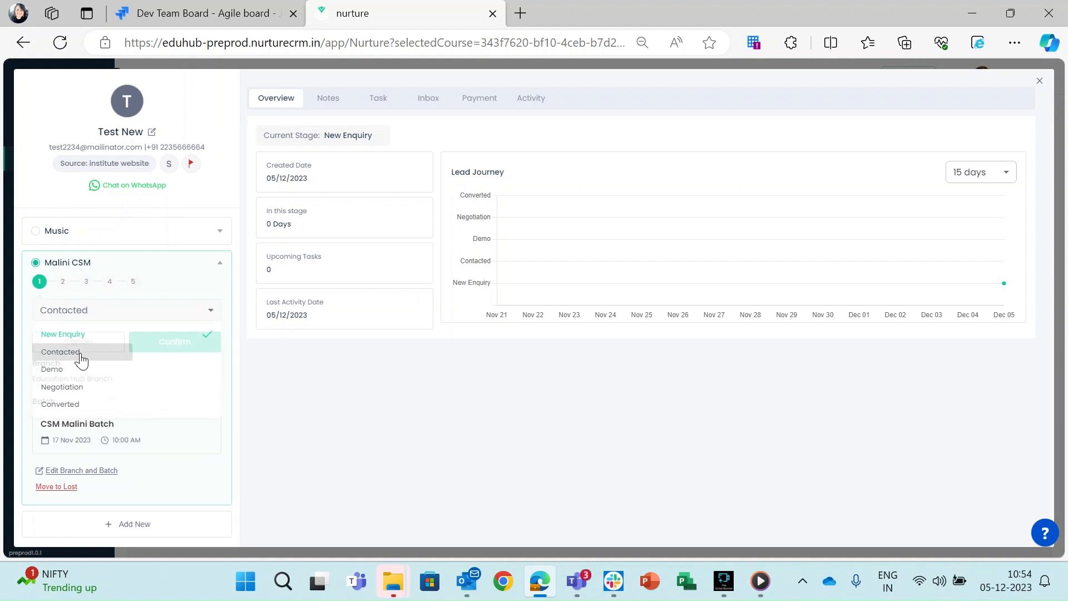
left_click(178, 343)
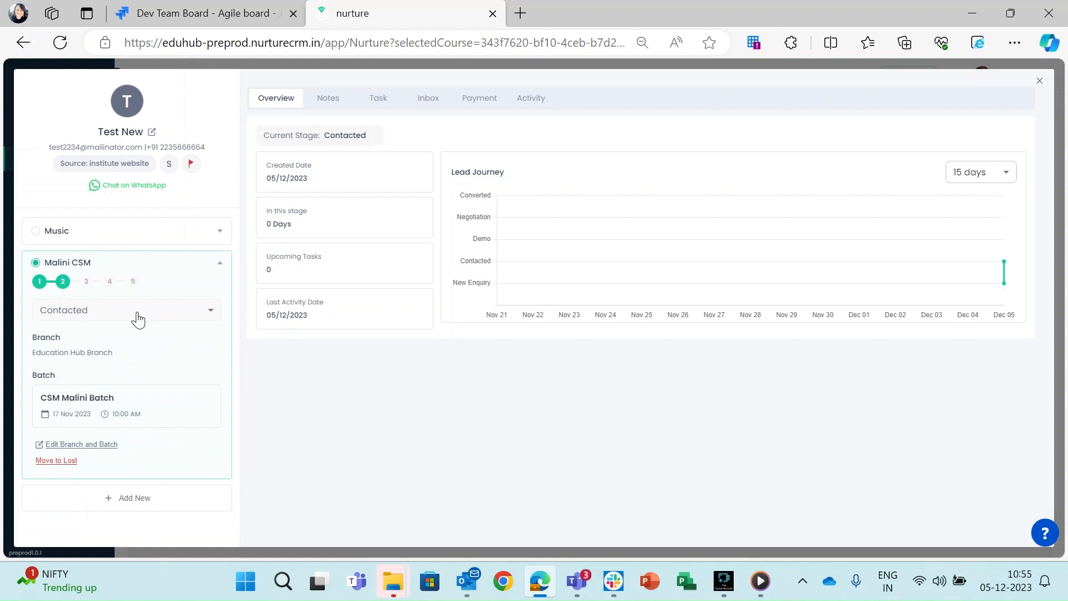
mouse_move(1003, 264)
Drag the Test New card from Contacted to Demo and confirm its stage now reads Demo.
left_click(1040, 82)
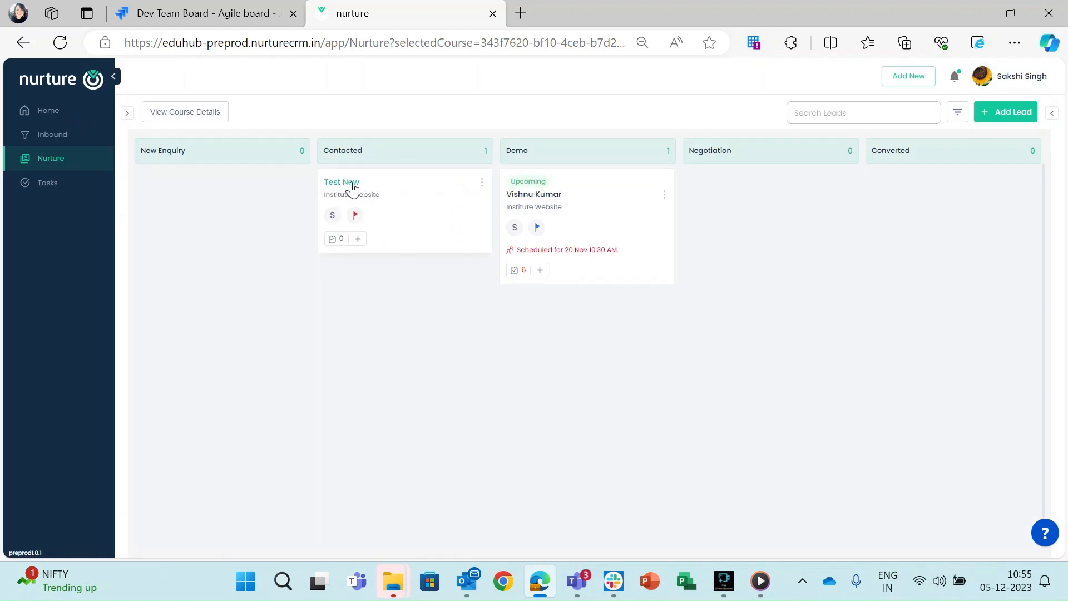
left_click_drag(352, 189, 559, 315)
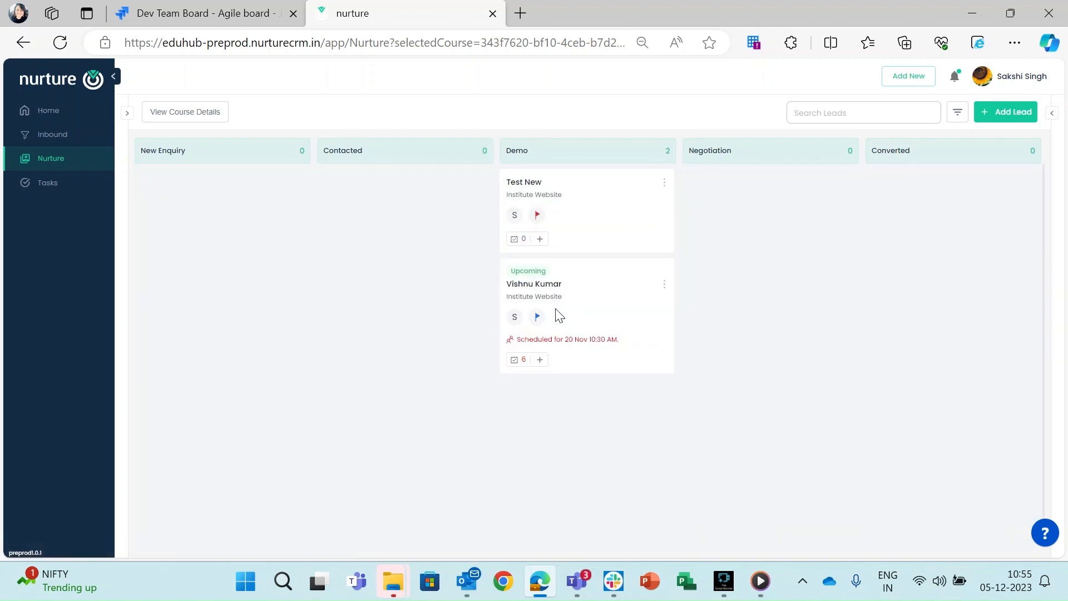
left_click(521, 185)
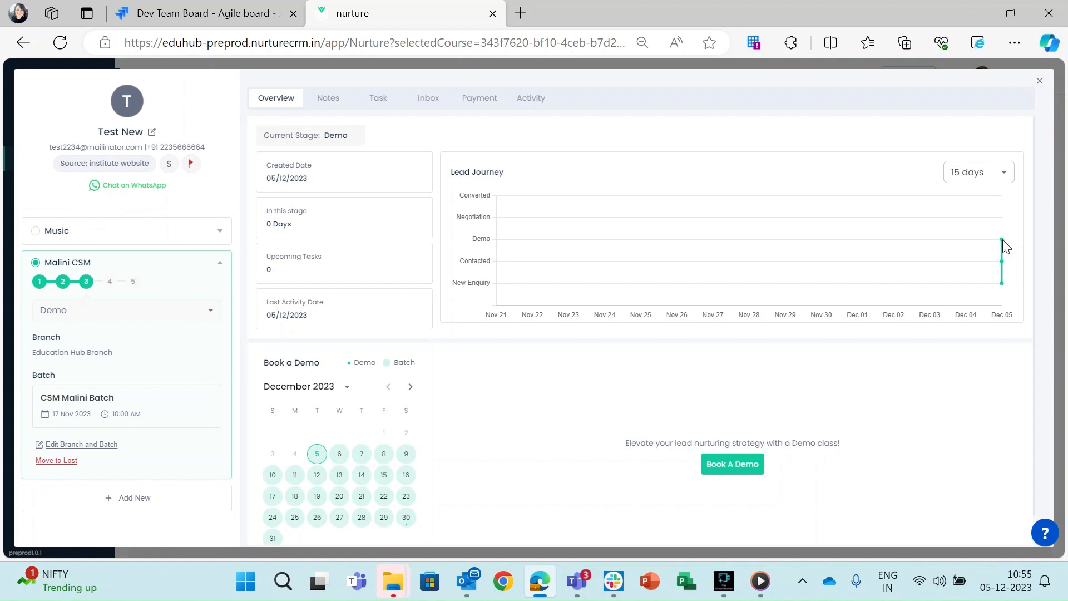
mouse_move(1004, 241)
left_click(1039, 80)
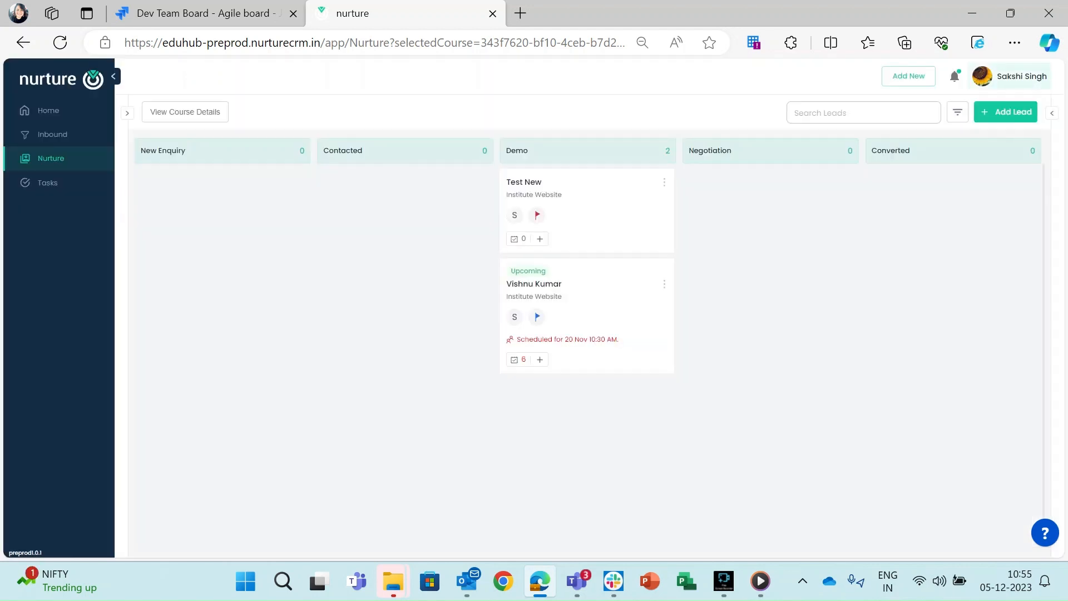